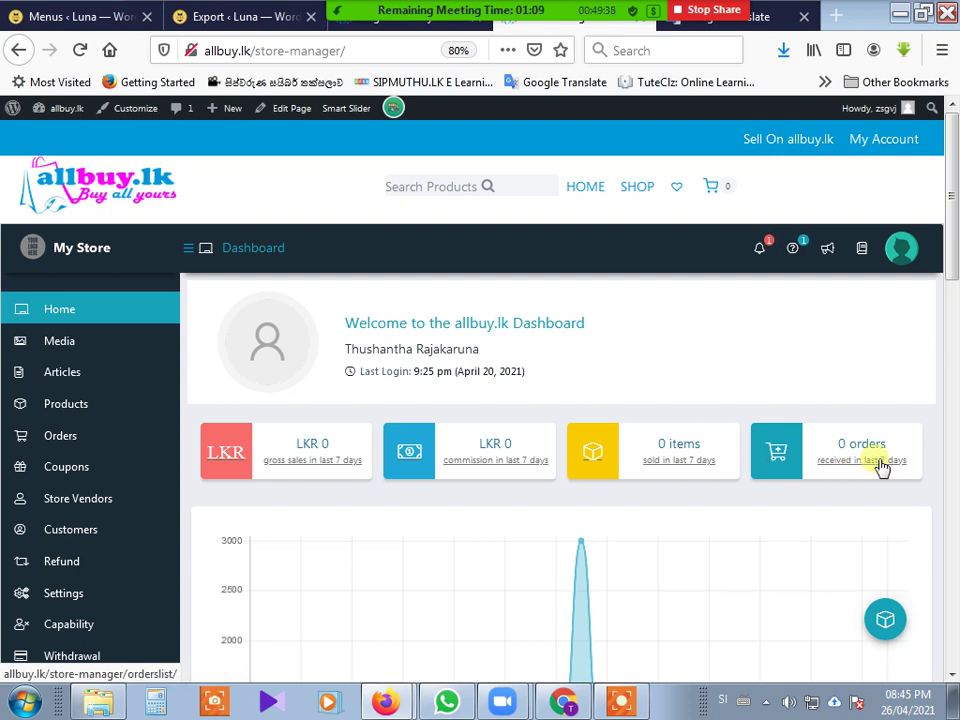
# Step: Examine the store manager dashboard, covering sales figures, sales report, store analytics, notifications, inquiries and store stats
pyautogui.scroll(-4, 881, 467)
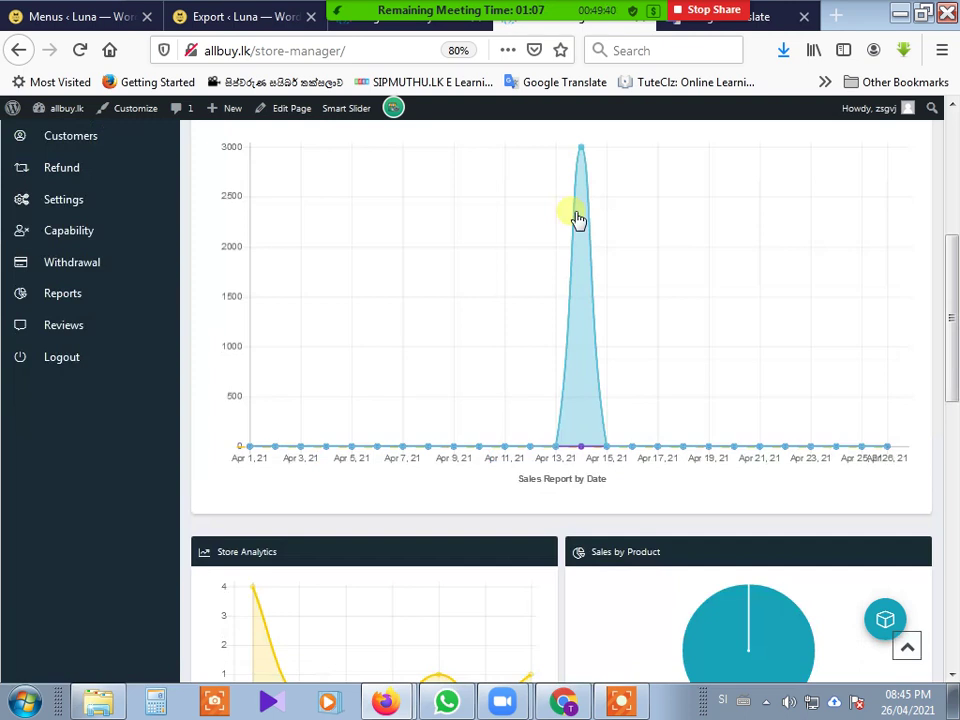
pyautogui.scroll(-2, 578, 219)
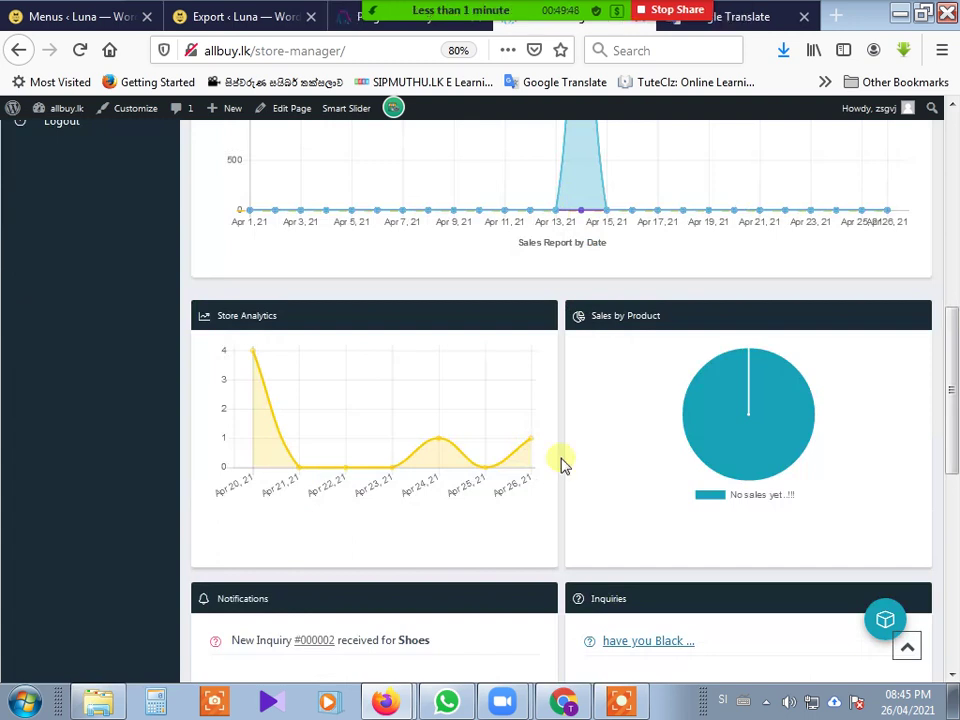
pyautogui.moveTo(729, 439)
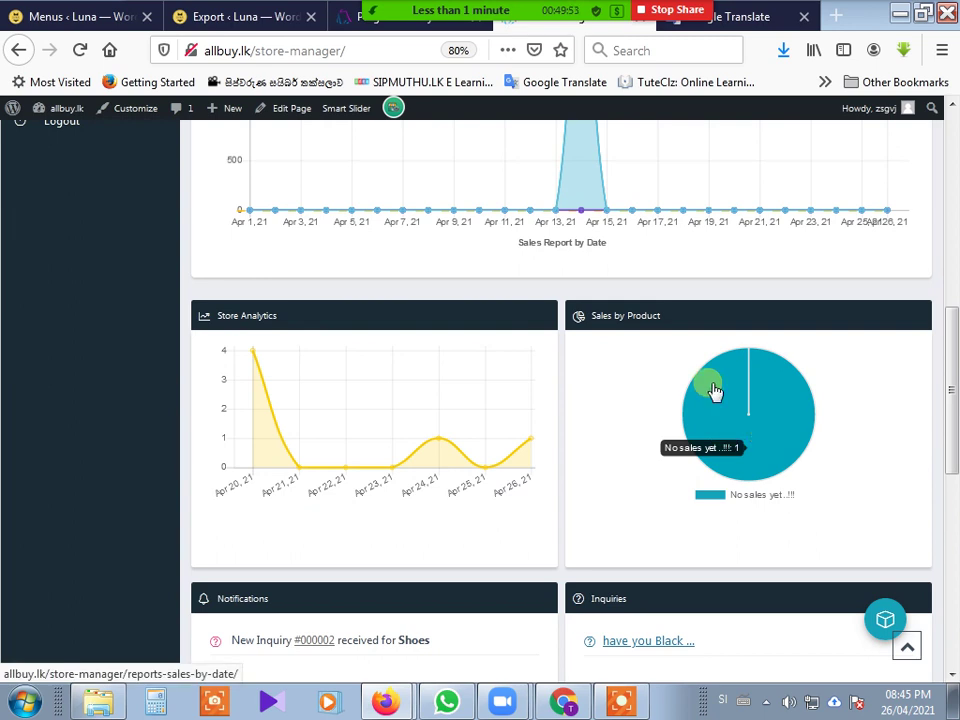
pyautogui.scroll(-2, 703, 545)
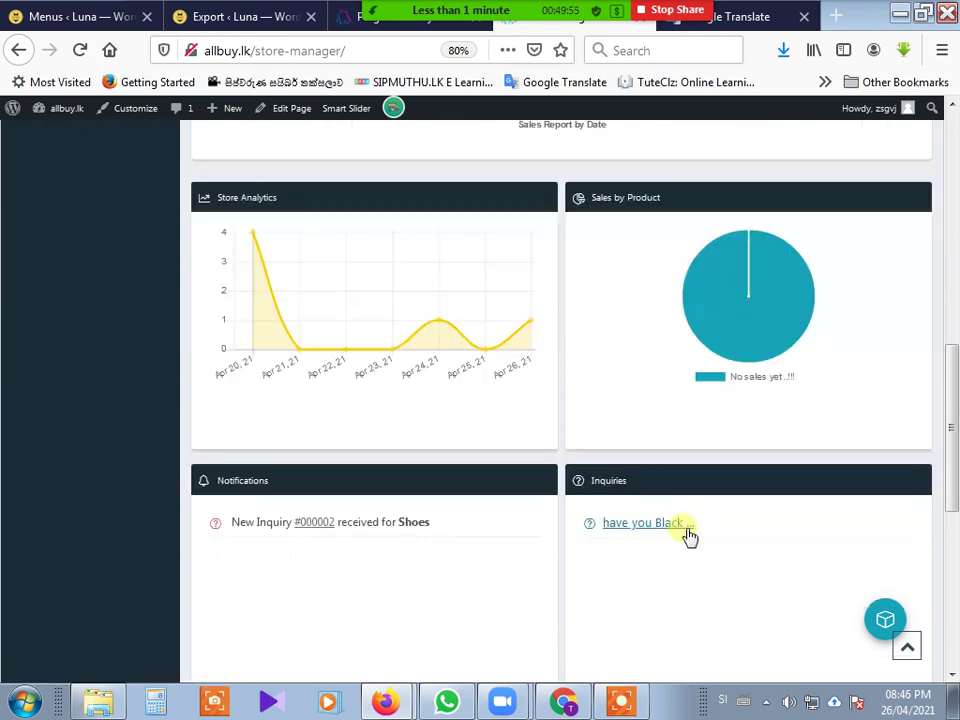
pyautogui.scroll(-3, 689, 537)
pyautogui.scroll(-4, 685, 535)
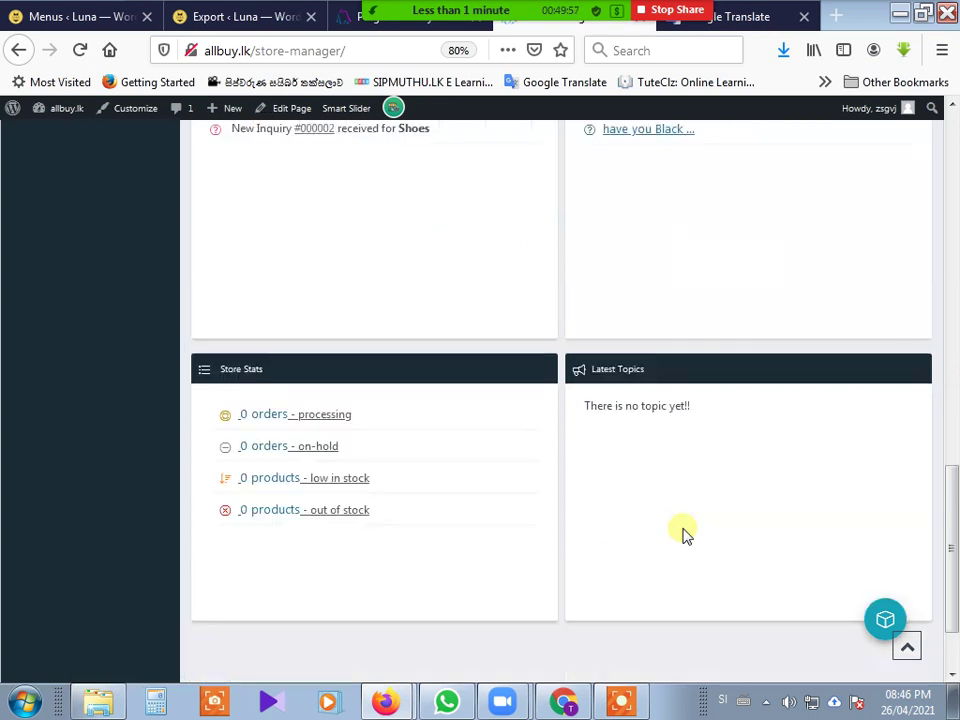
pyautogui.scroll(8, 686, 536)
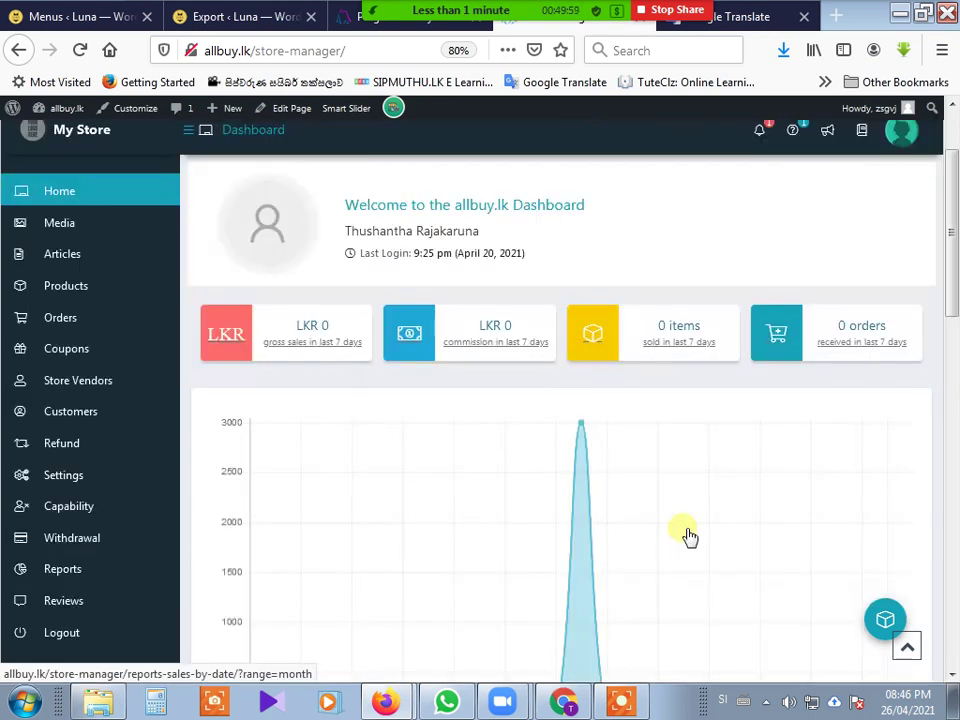
pyautogui.scroll(2, 690, 537)
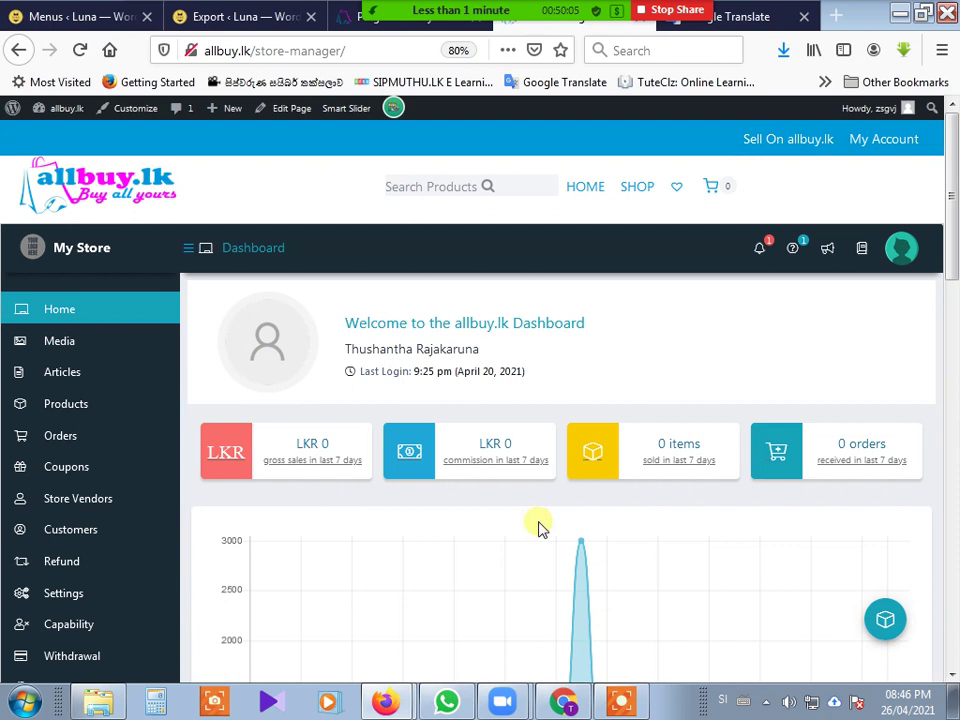
pyautogui.scroll(-1, 470, 515)
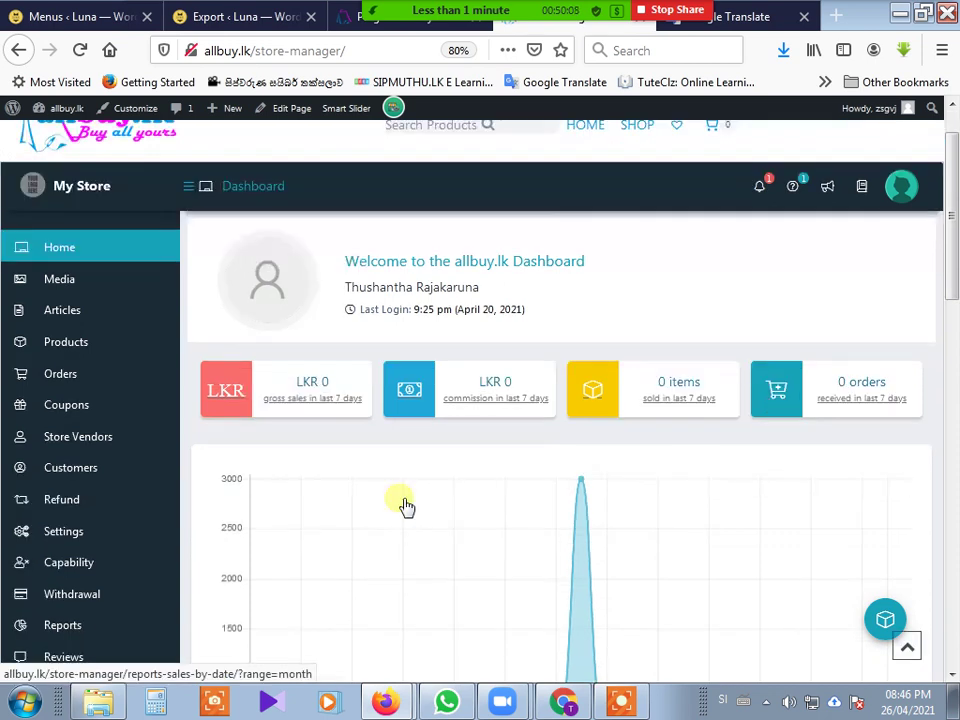
pyautogui.scroll(1, 405, 507)
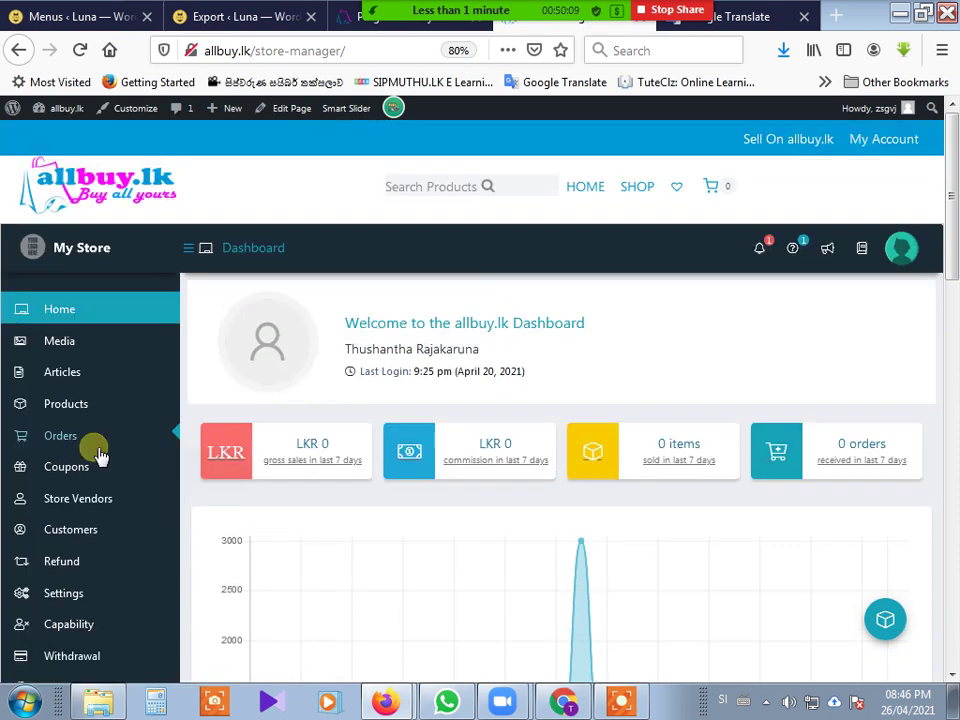
# Step: Start adding a new product to the store
pyautogui.moveTo(75, 410)
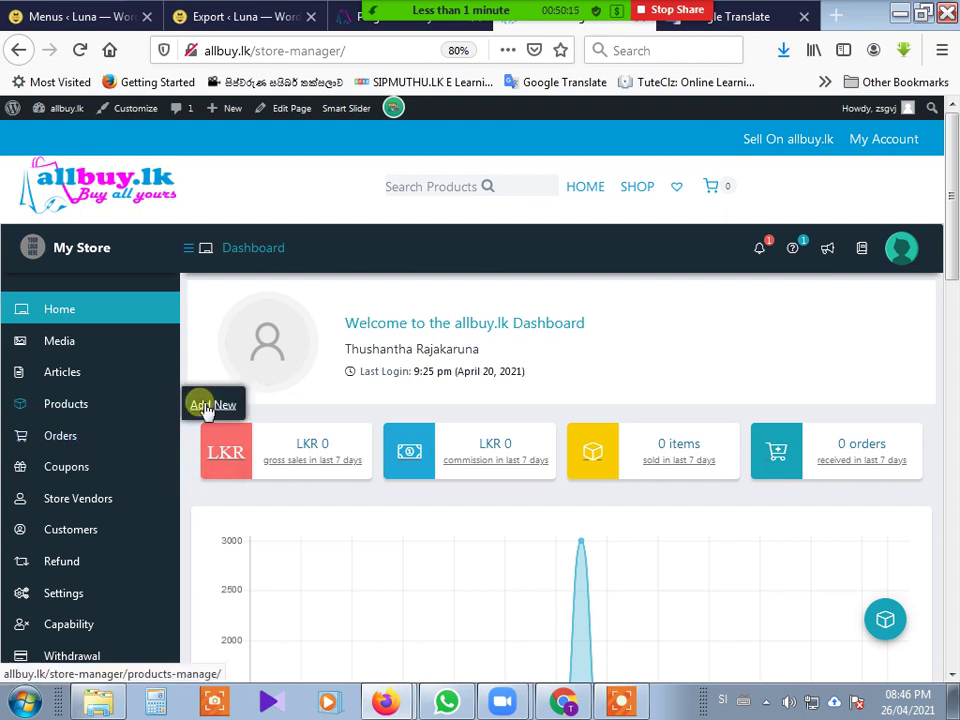
pyautogui.click(206, 408)
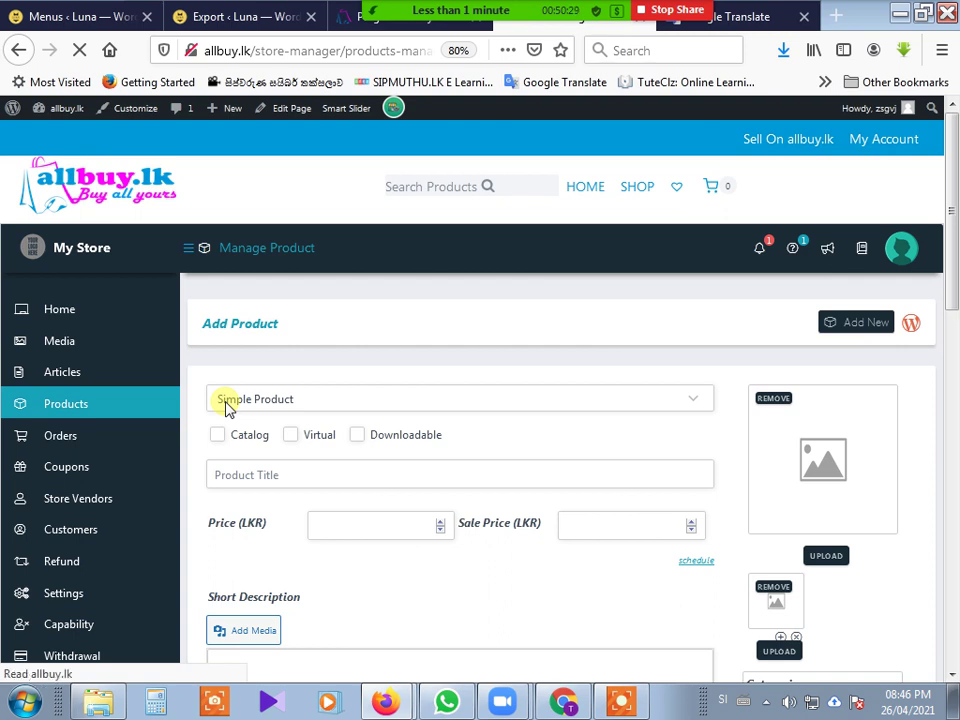
pyautogui.moveTo(79, 407)
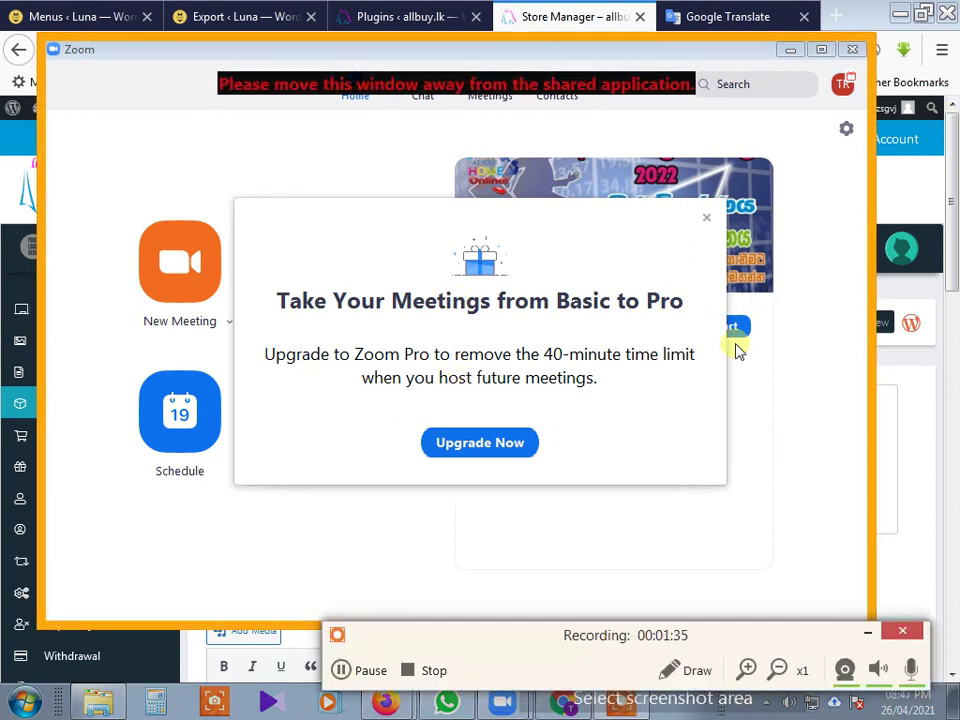
# Step: Dismiss the Zoom upgrade offer and start the scheduled live video meeting again
pyautogui.click(708, 220)
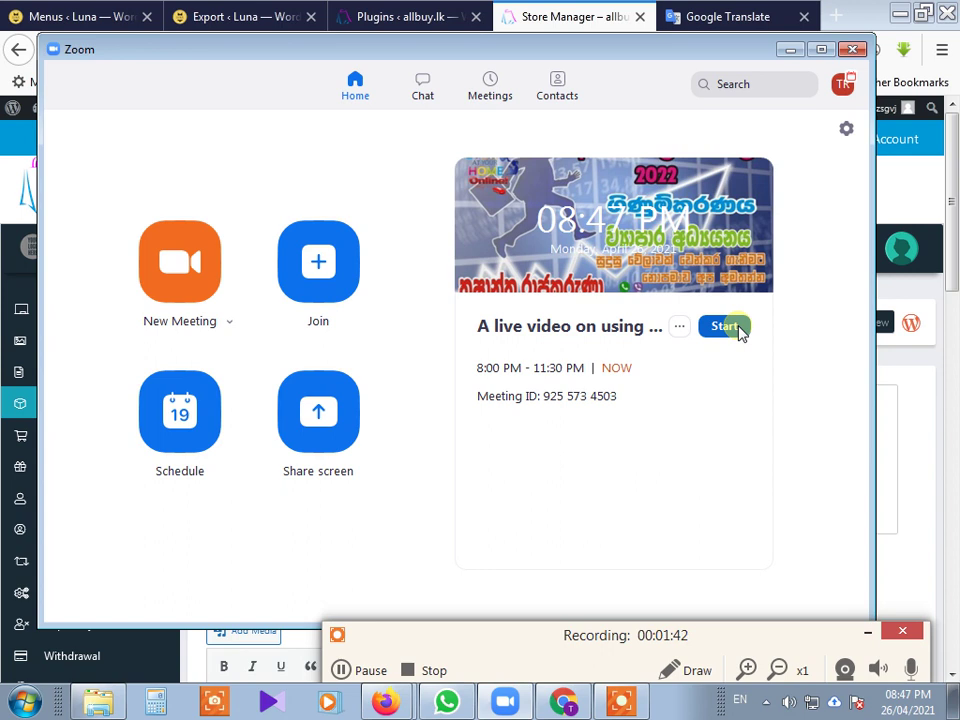
pyautogui.click(740, 332)
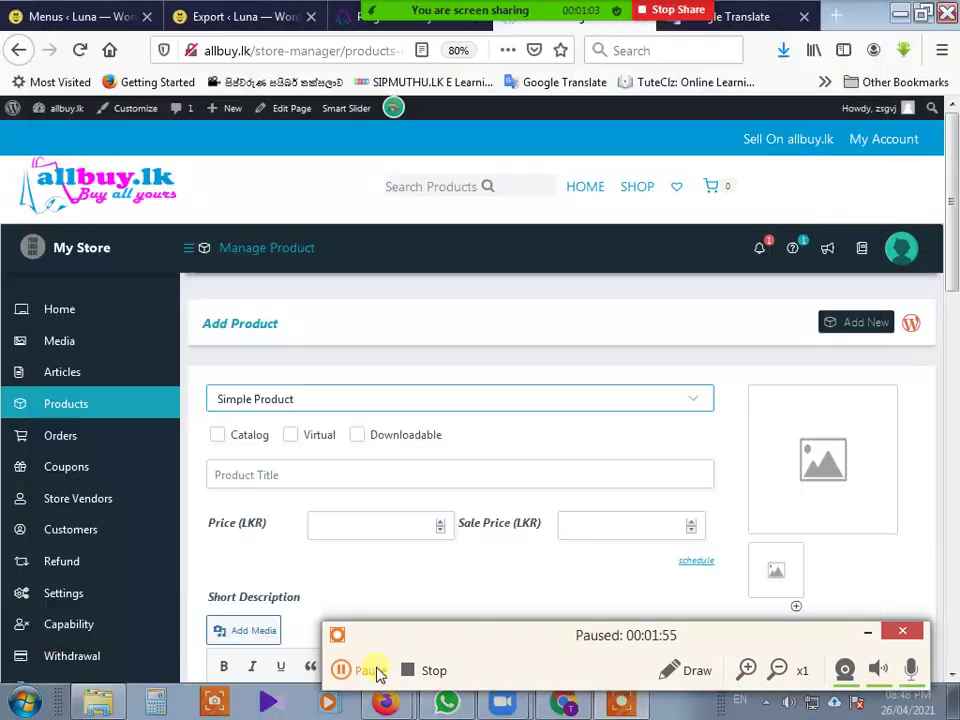
pyautogui.click(370, 670)
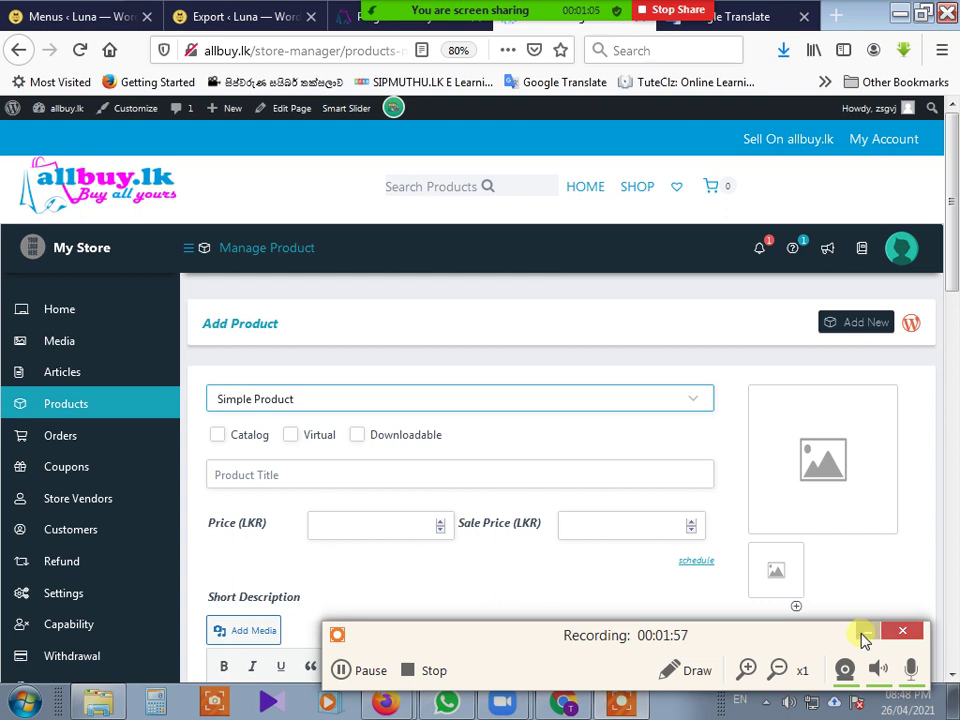
pyautogui.click(865, 636)
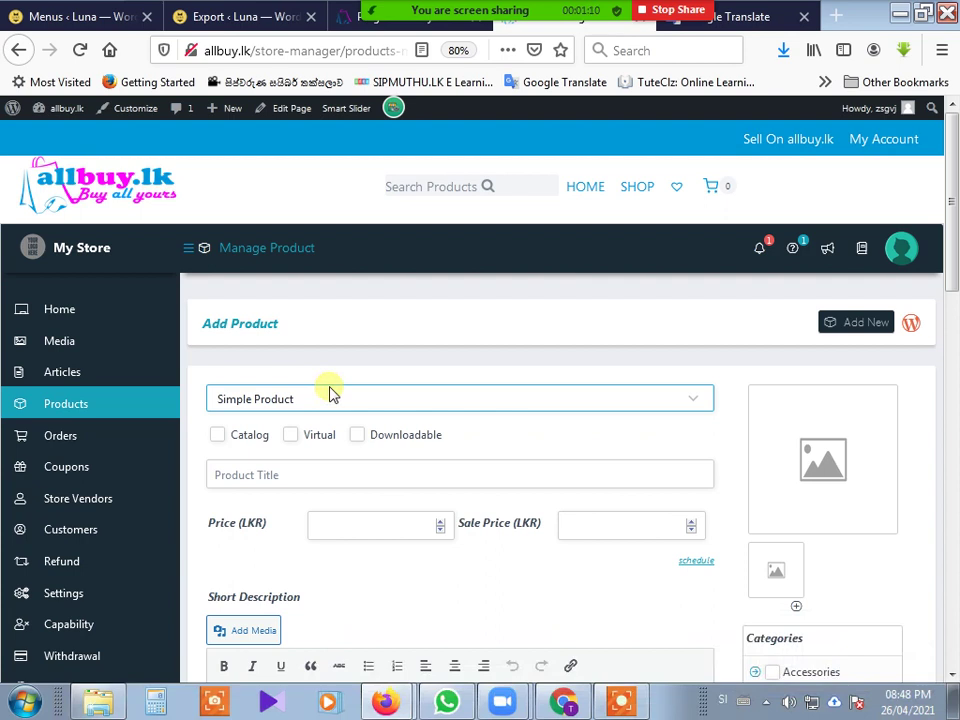
# Step: Examine the available product types for the new product: Simple, Variable, Grouped and External/Affiliate Product
pyautogui.click(471, 400)
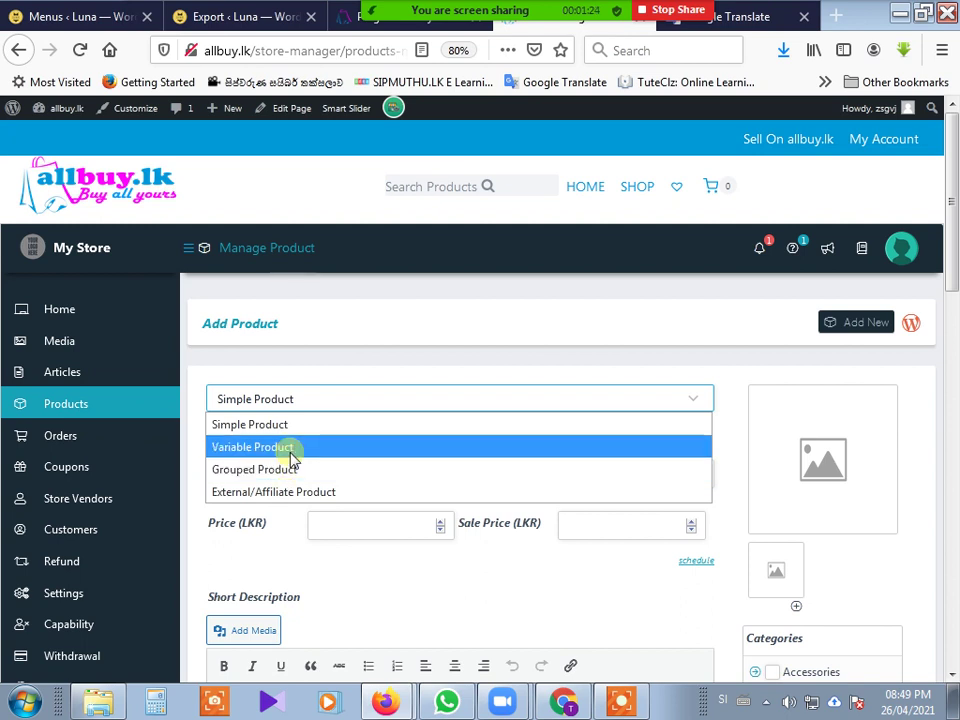
pyautogui.click(330, 373)
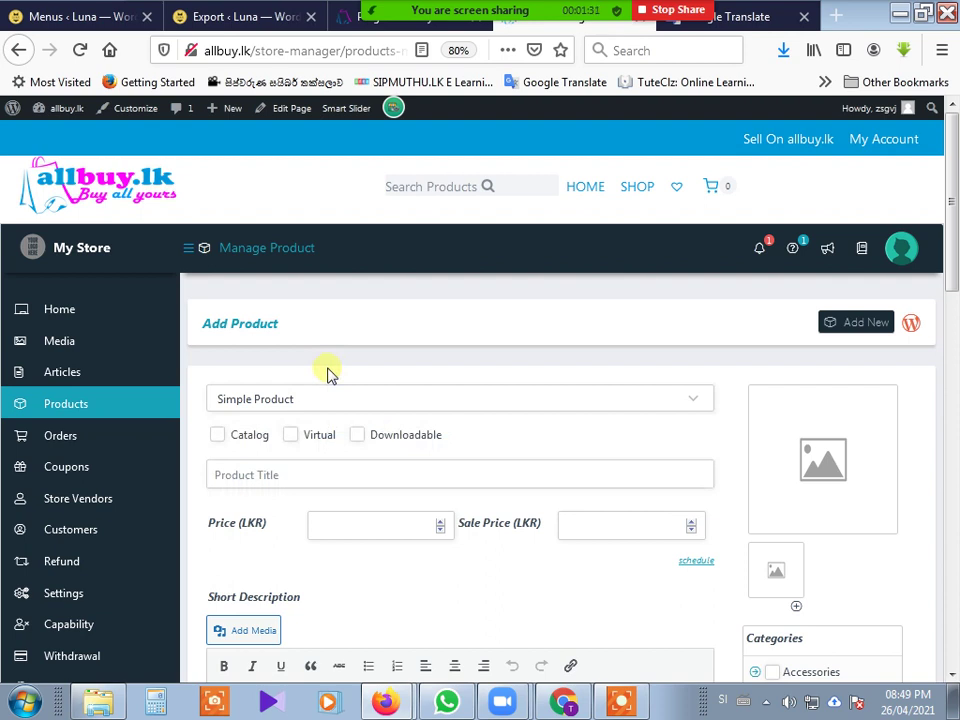
pyautogui.click(378, 400)
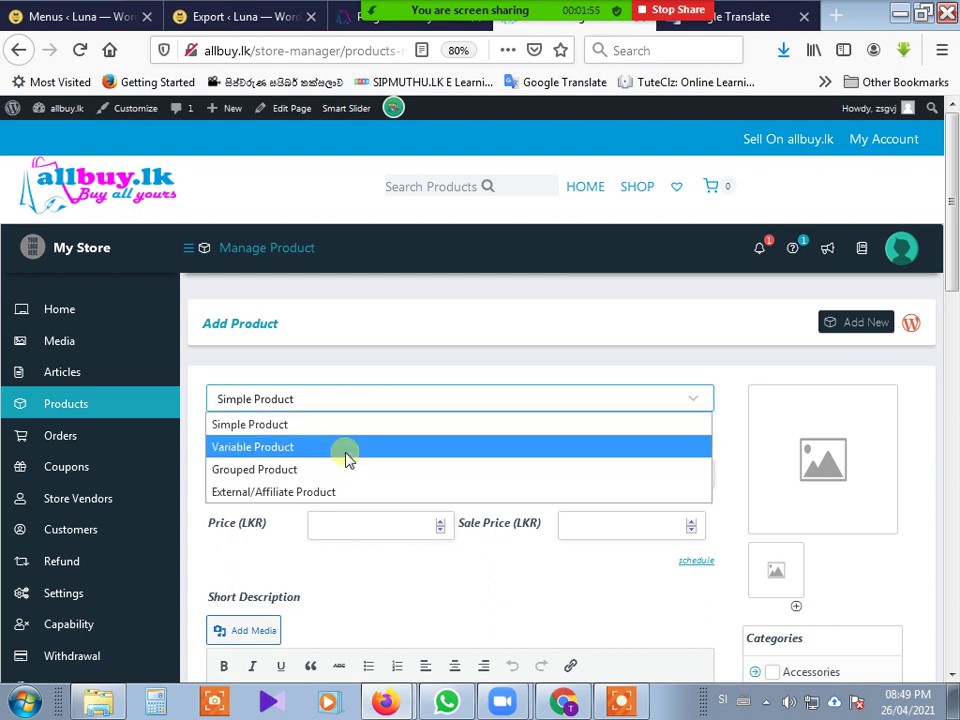
pyautogui.click(287, 426)
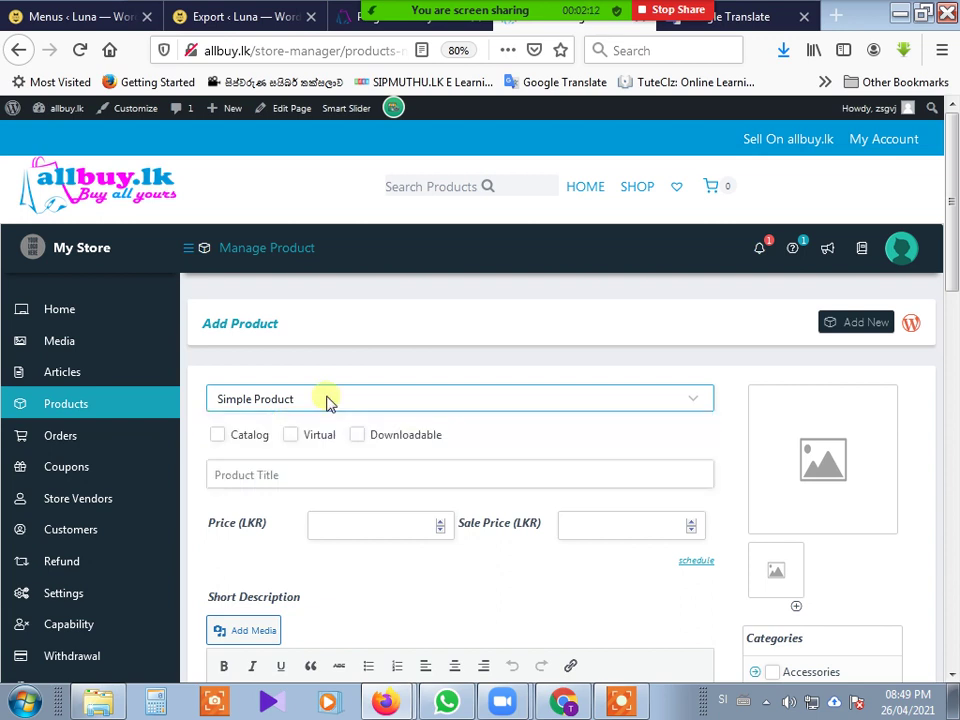
pyautogui.click(328, 401)
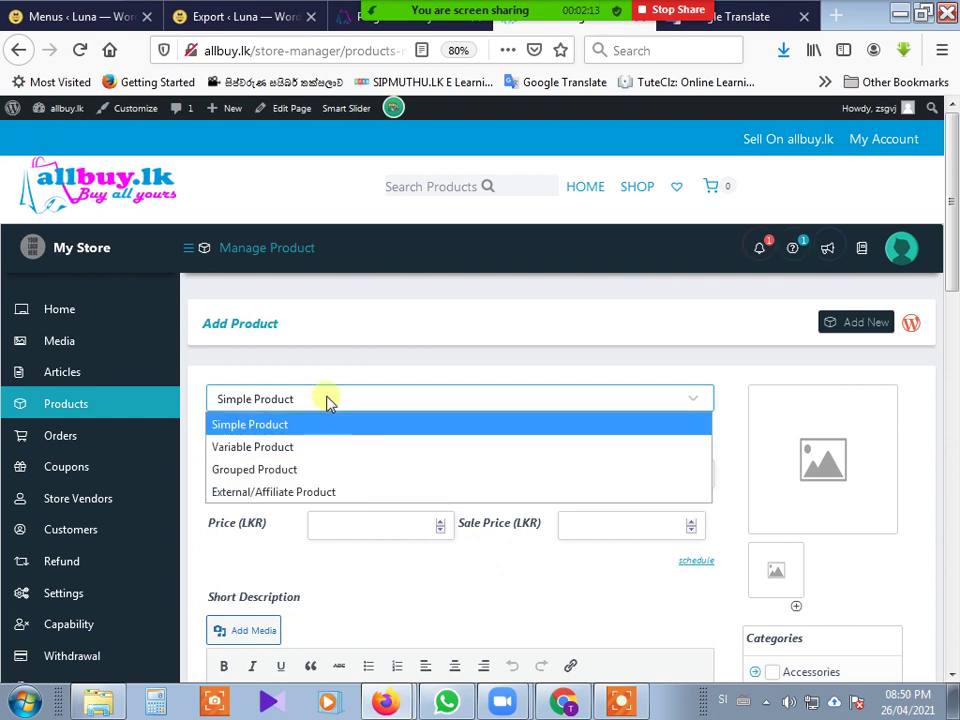
pyautogui.click(309, 427)
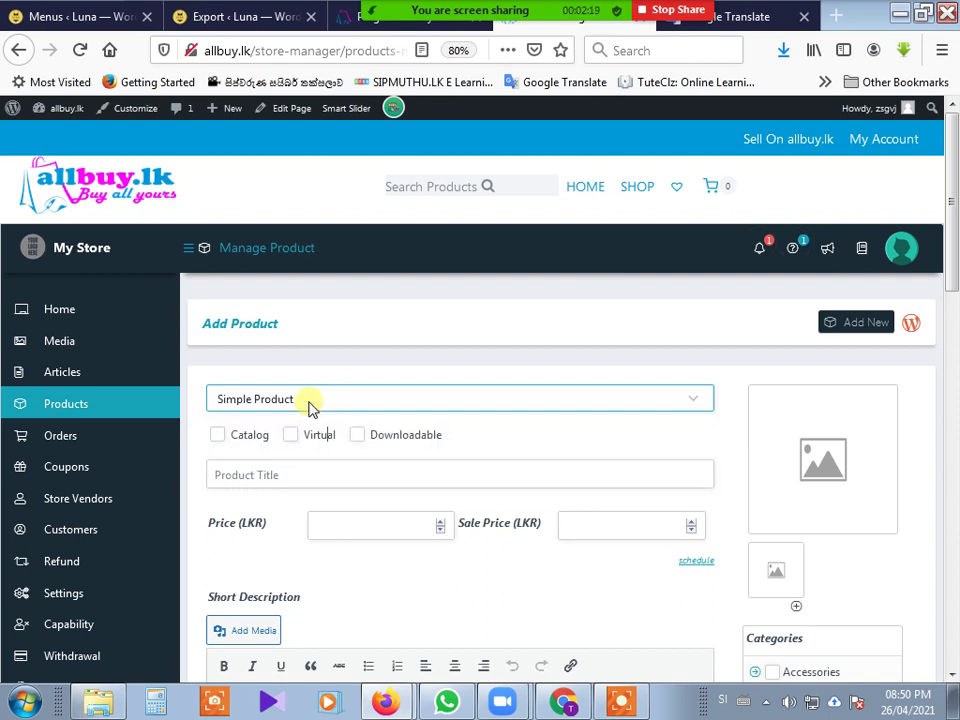
pyautogui.click(311, 401)
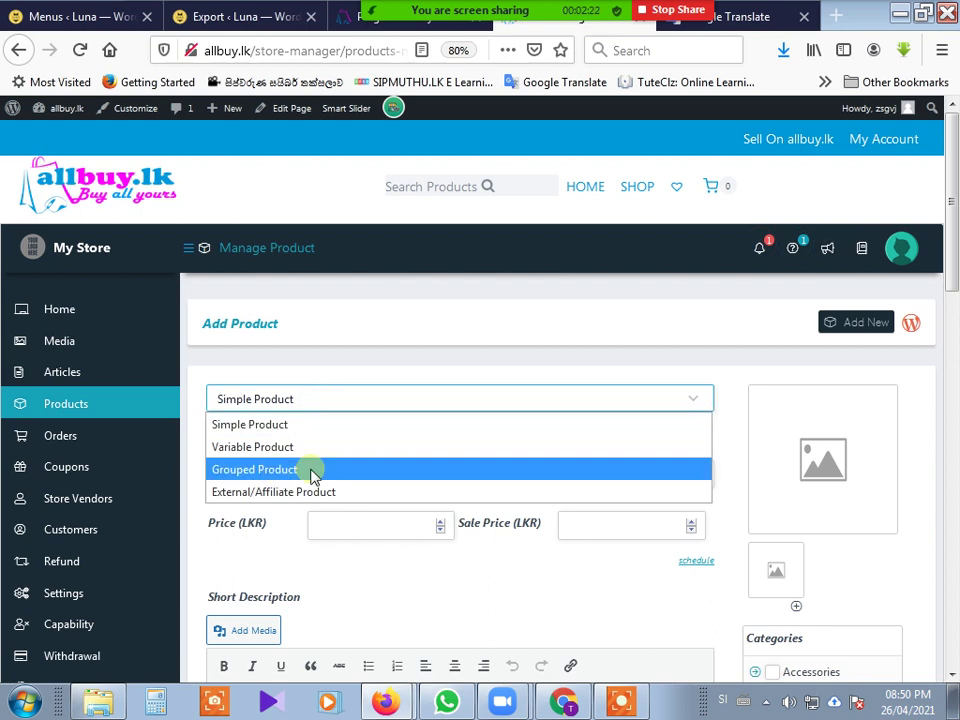
pyautogui.click(357, 368)
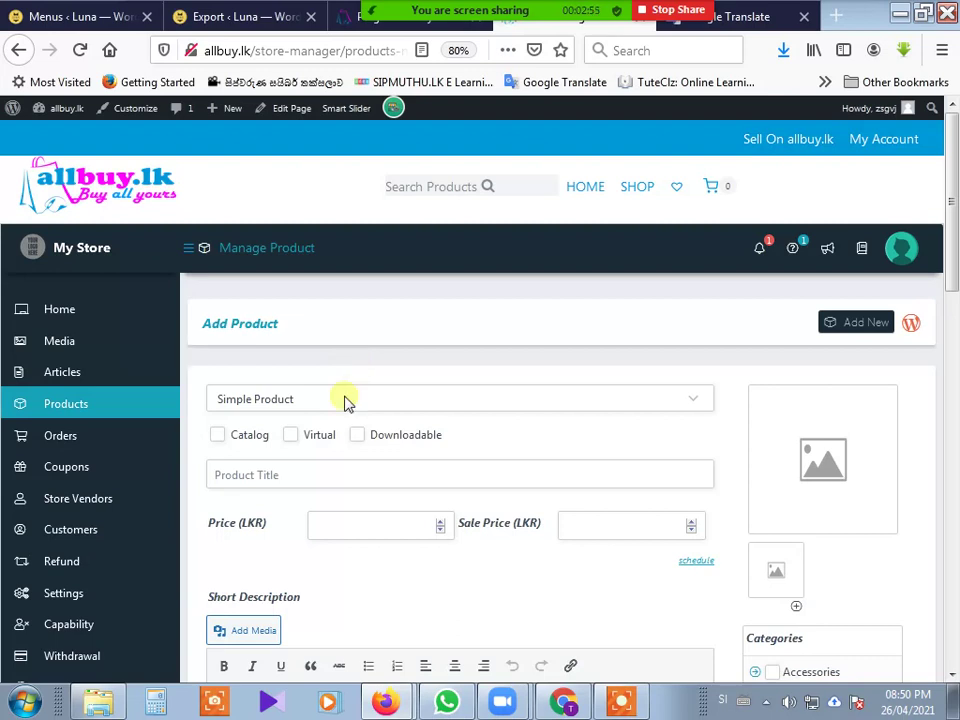
# Step: Set the new product's type to Variable Product and enter "T Shirts" as its title
pyautogui.click(345, 401)
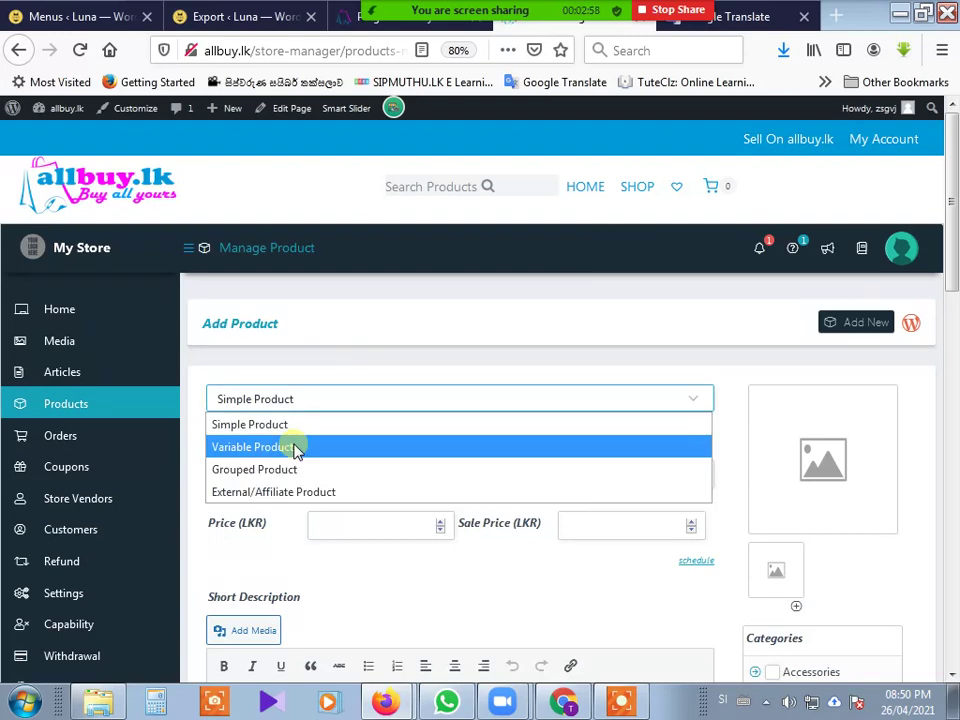
pyautogui.click(296, 450)
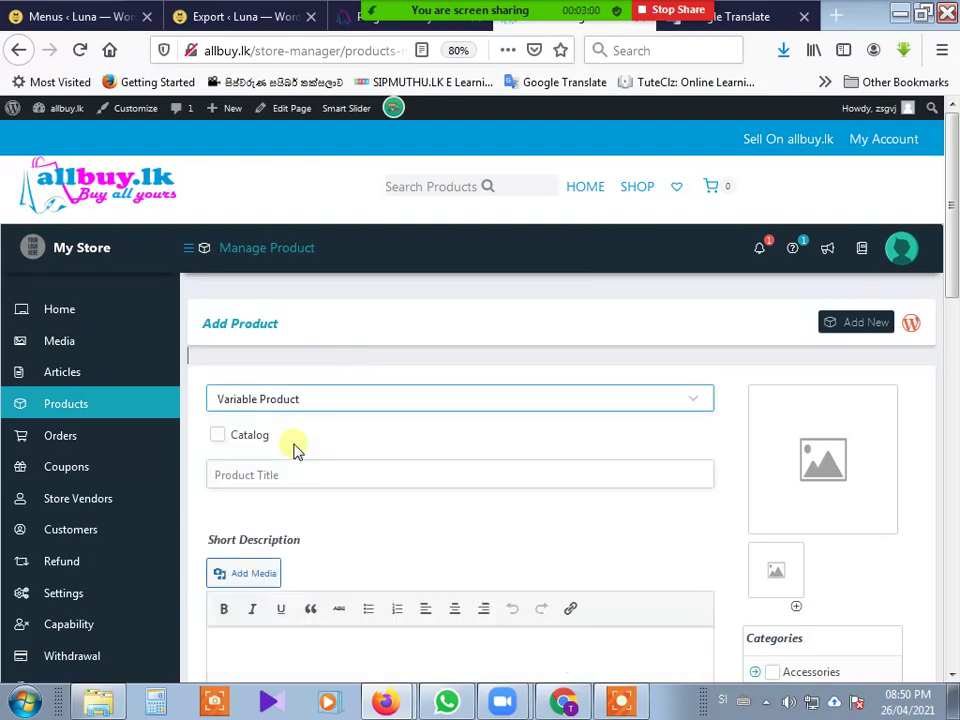
pyautogui.scroll(-2, 296, 450)
pyautogui.click(305, 395)
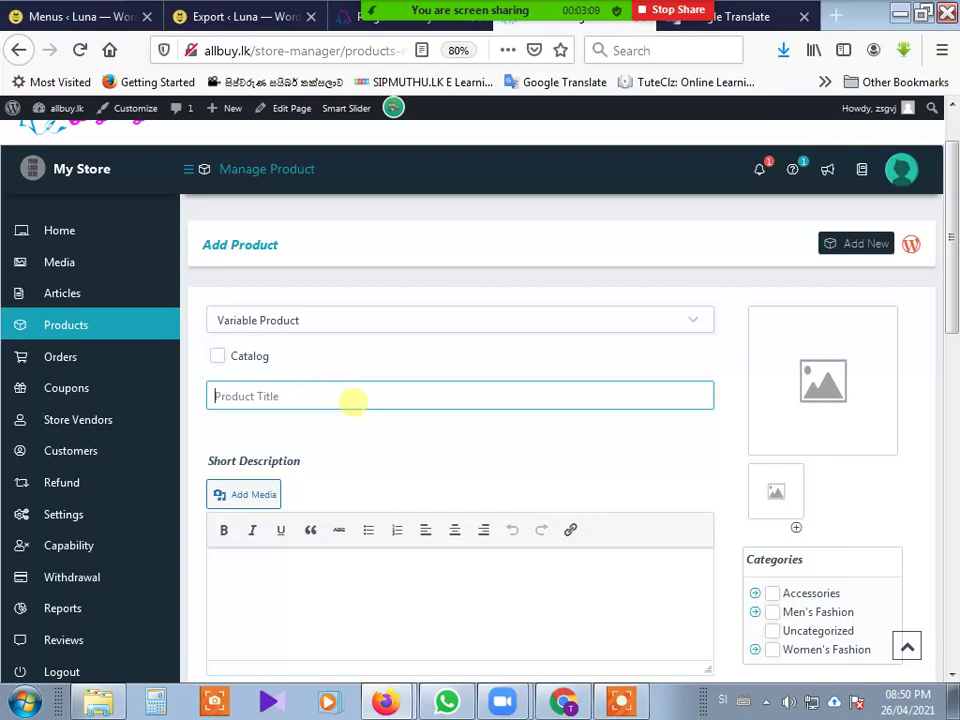
pyautogui.hotkey('alt', 'shift')
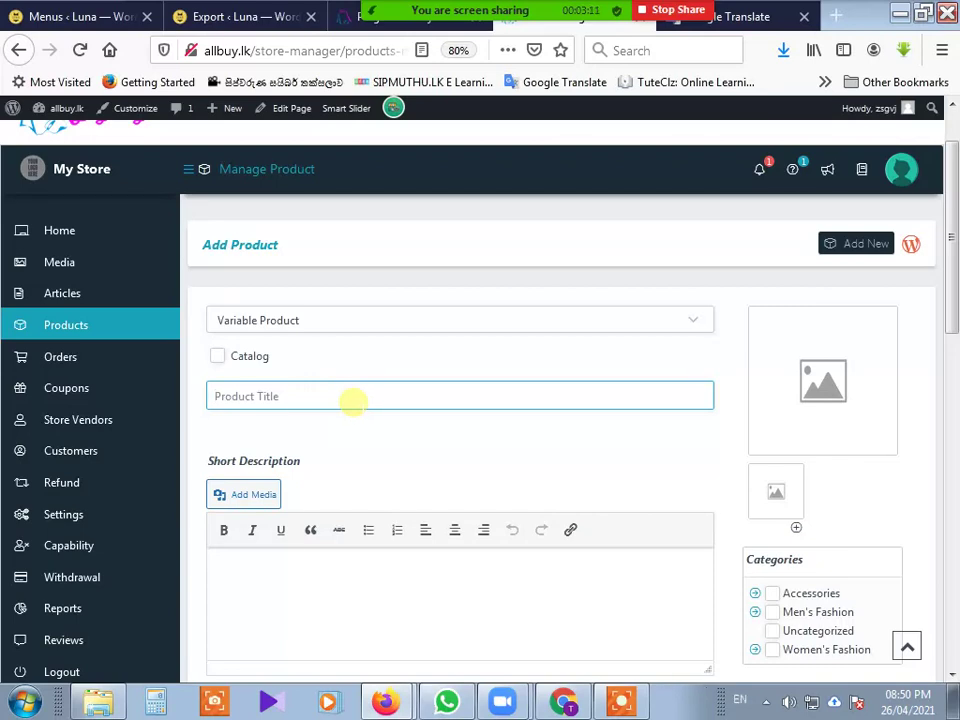
pyautogui.write('T Sh')
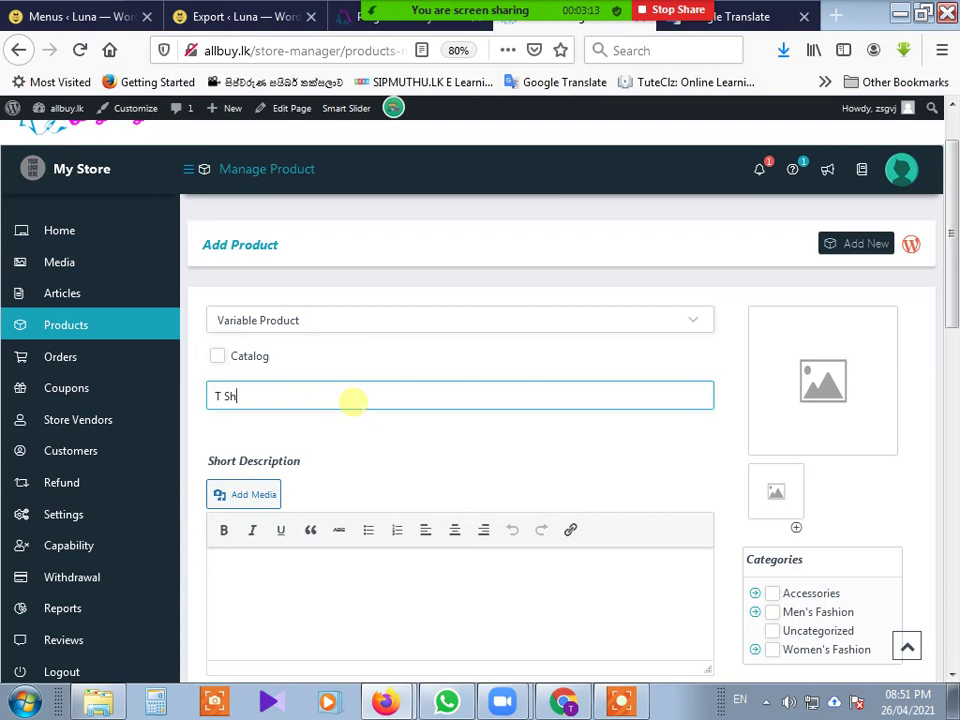
pyautogui.write('irts')
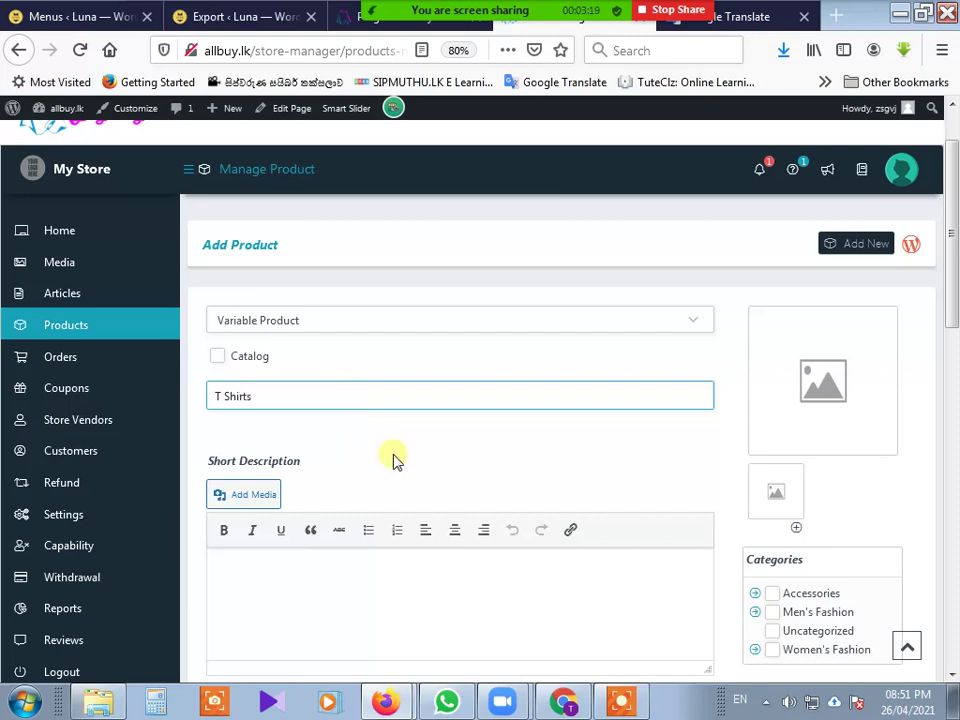
# Step: Enter the placeholder text "jkk bfbfghdjjjh" as the product's short description
pyautogui.scroll(-3, 392, 460)
pyautogui.click(309, 398)
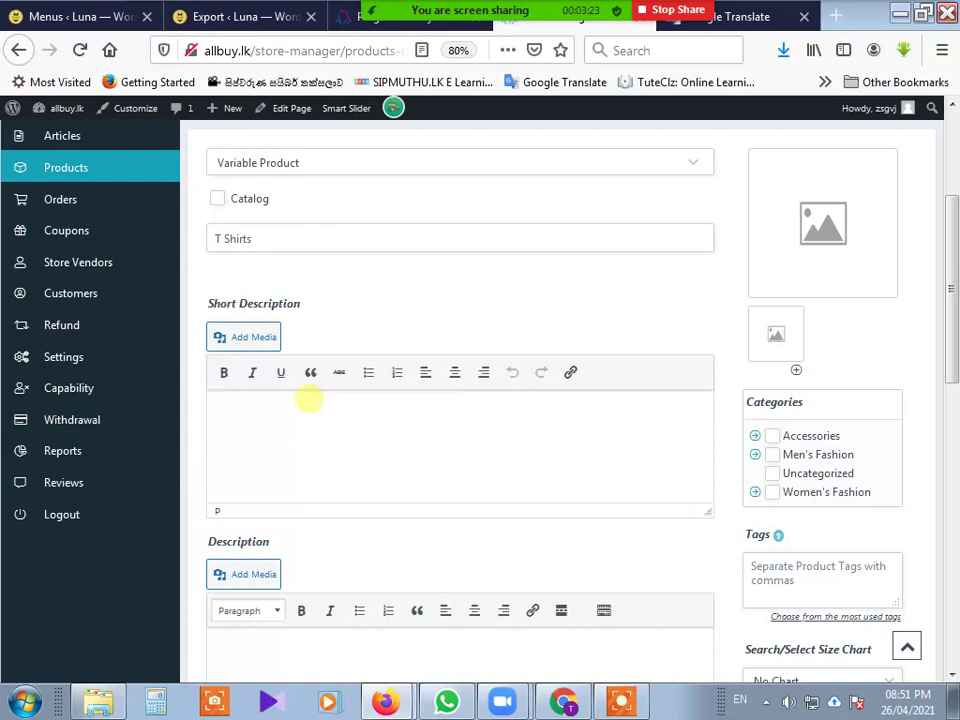
pyautogui.write('jkk bfbfghdjjjh')
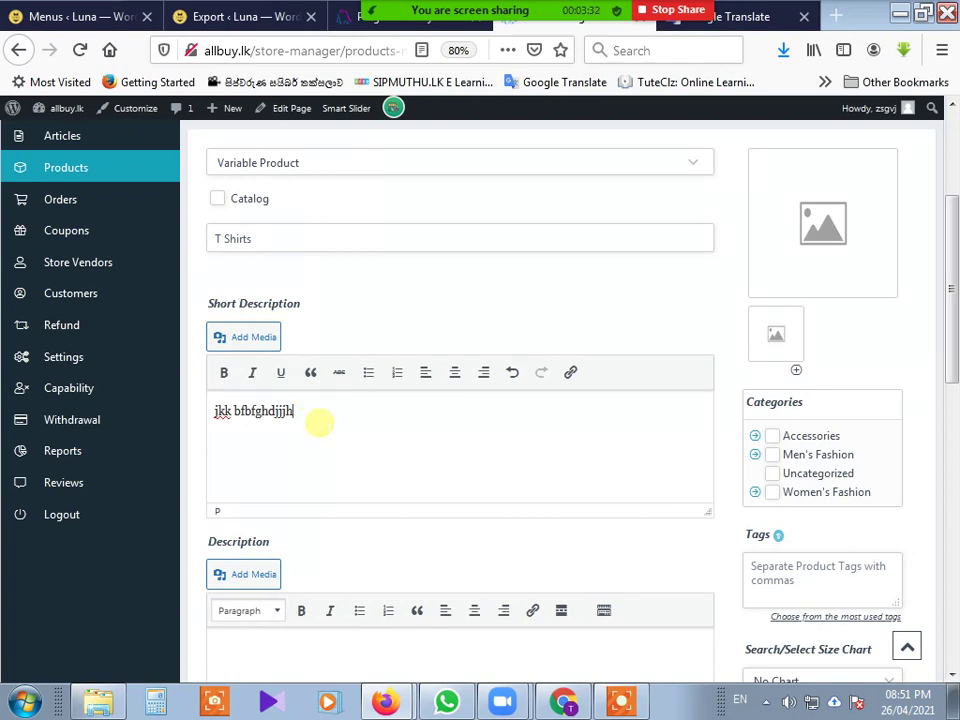
pyautogui.scroll(-3, 319, 423)
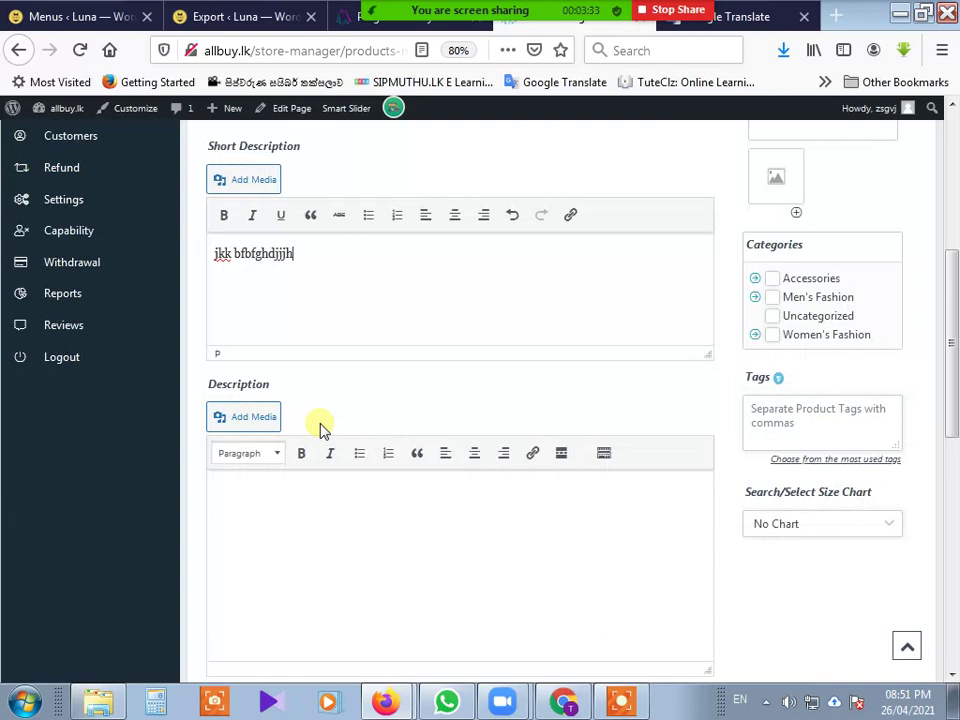
pyautogui.scroll(3, 322, 415)
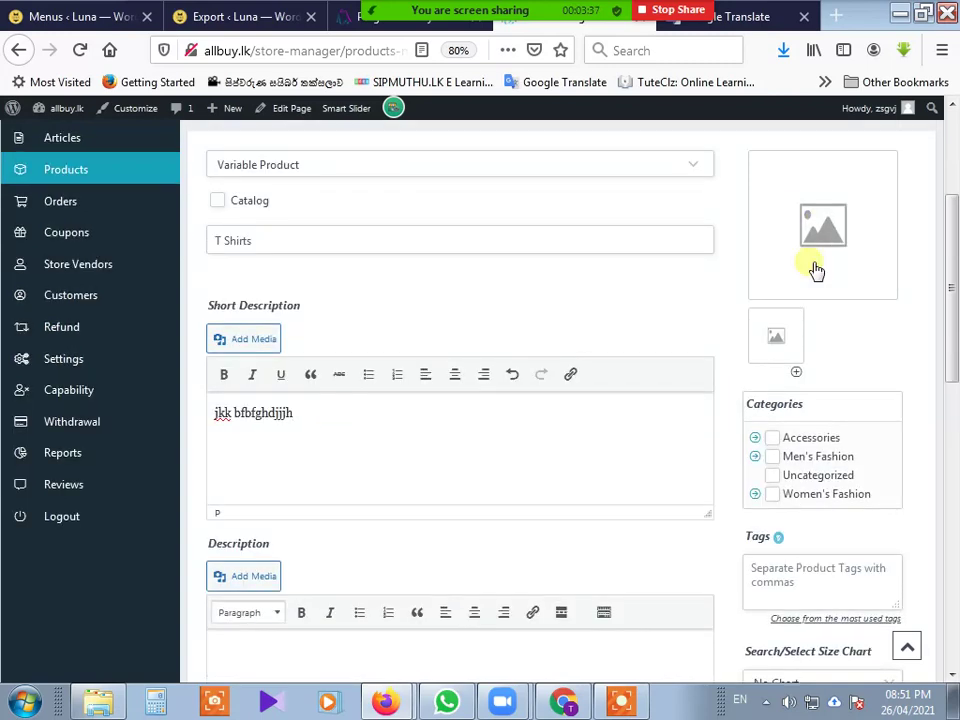
pyautogui.scroll(3, 816, 270)
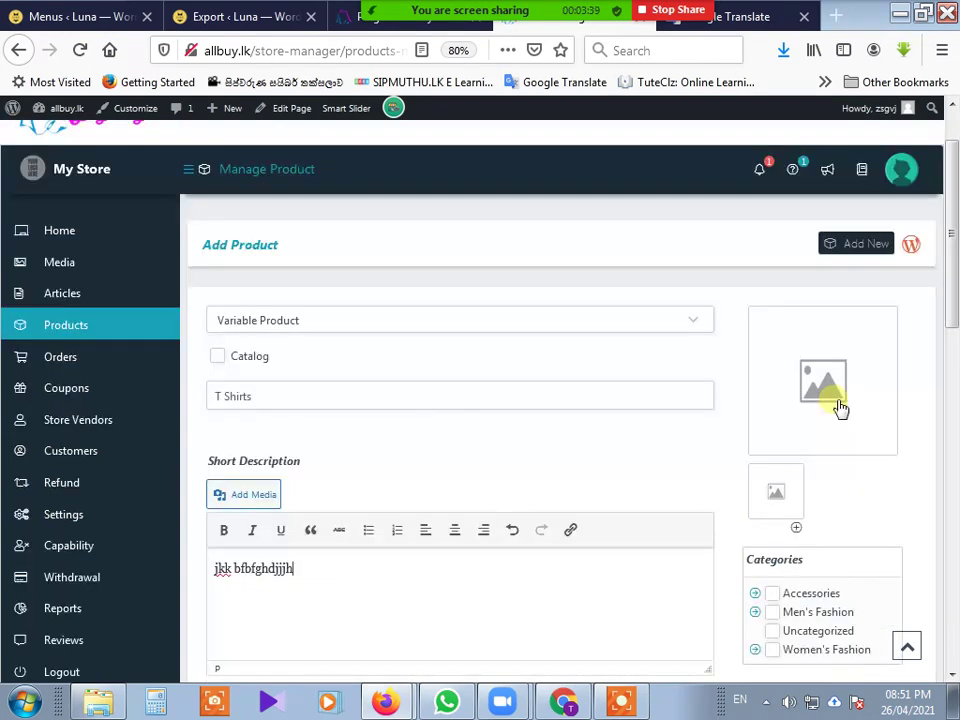
# Step: Set the product's main image to the media library photo of the yellow, white, red and black T-shirts
pyautogui.click(823, 383)
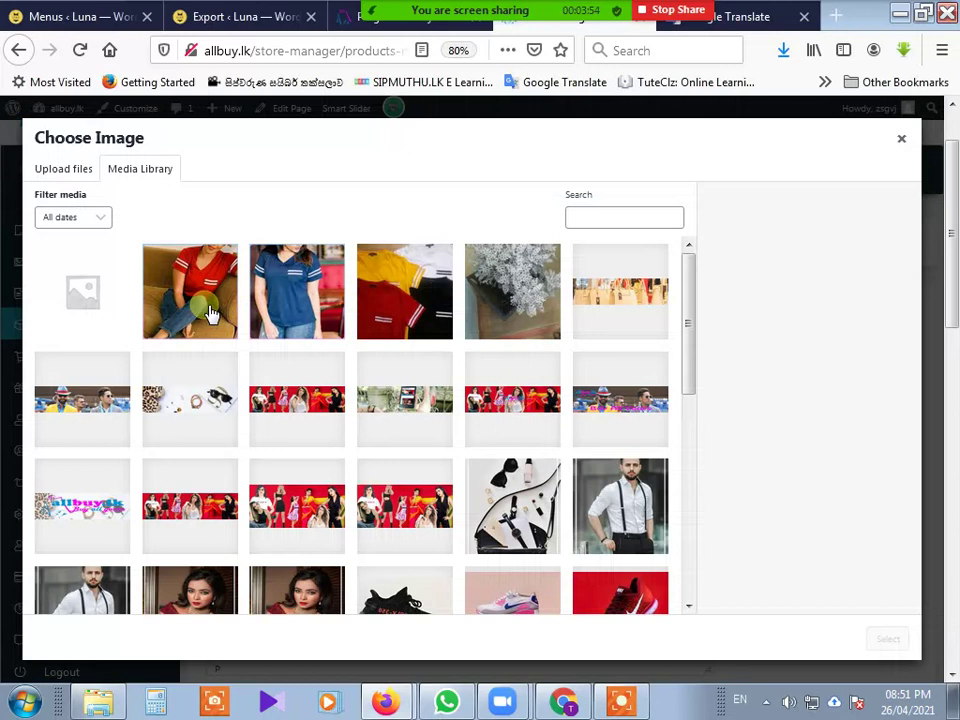
pyautogui.click(398, 303)
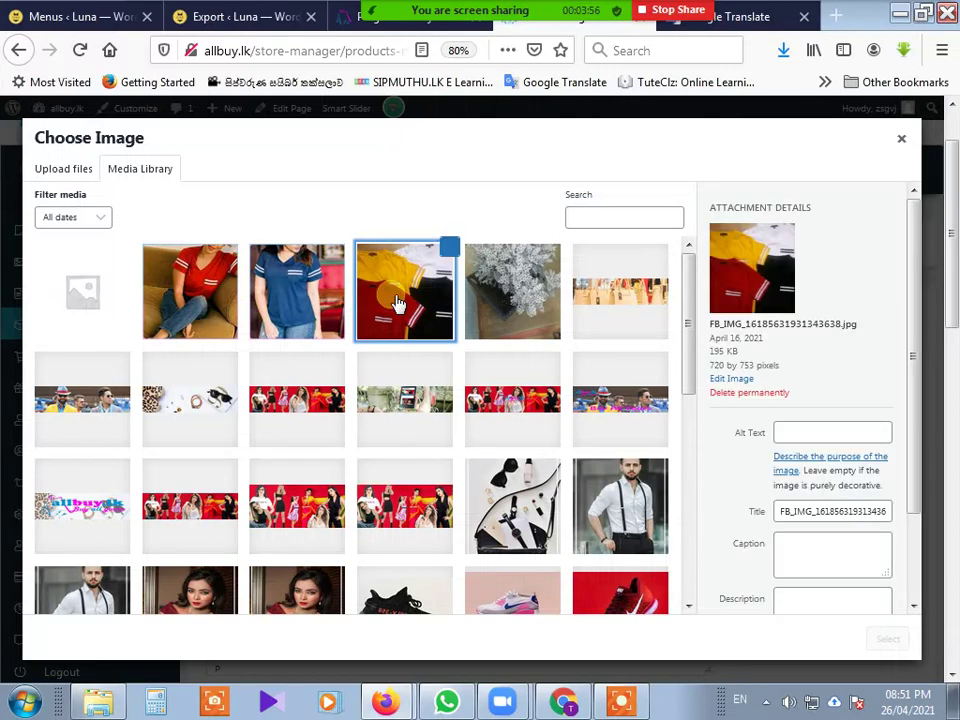
pyautogui.click(885, 641)
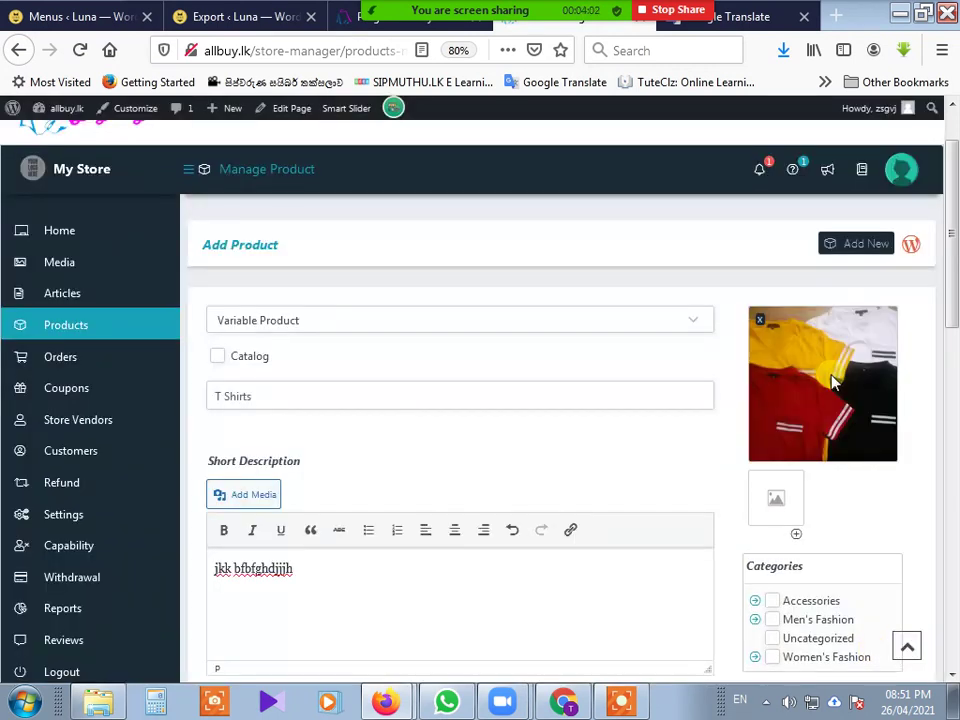
# Step: Add two media library photos to the product gallery: the woman with sunglasses and the rack of colourful clothes
pyautogui.click(776, 497)
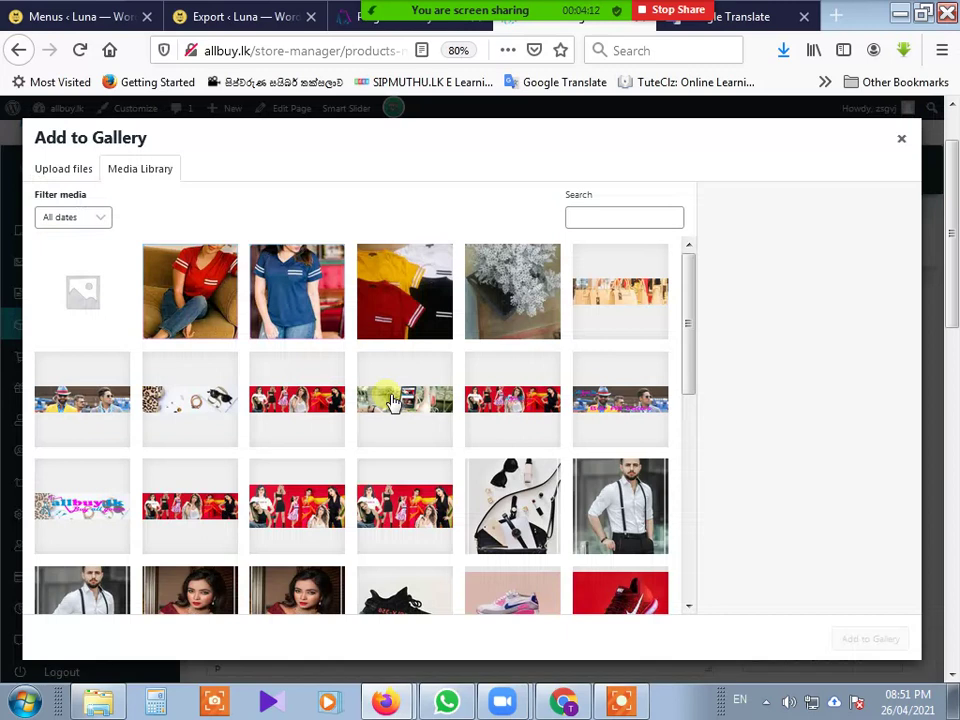
pyautogui.scroll(-3, 207, 410)
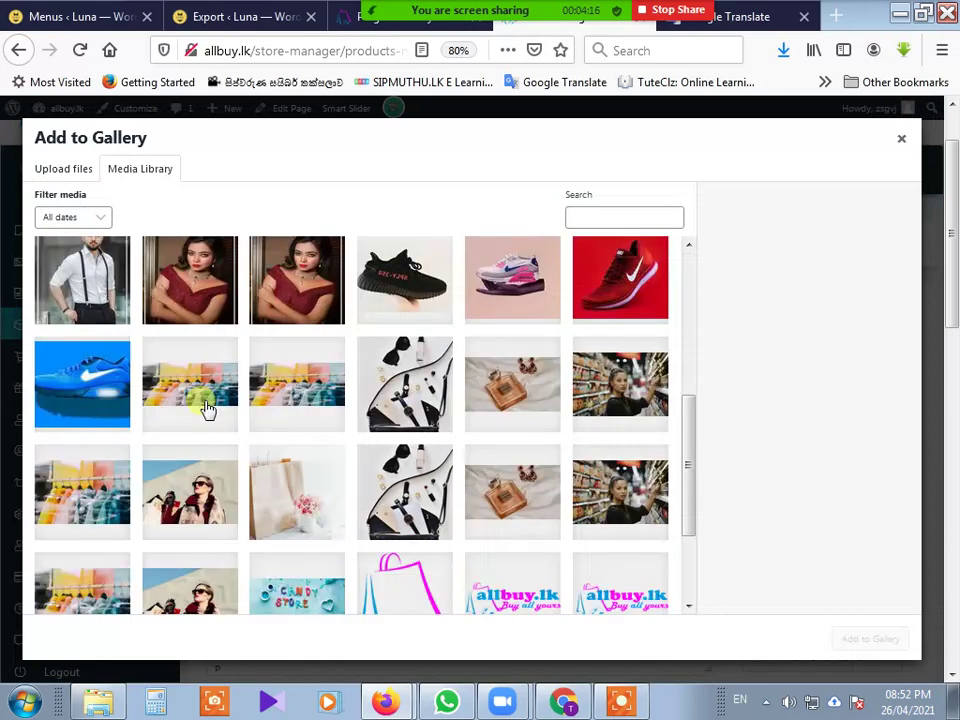
pyautogui.click(207, 410)
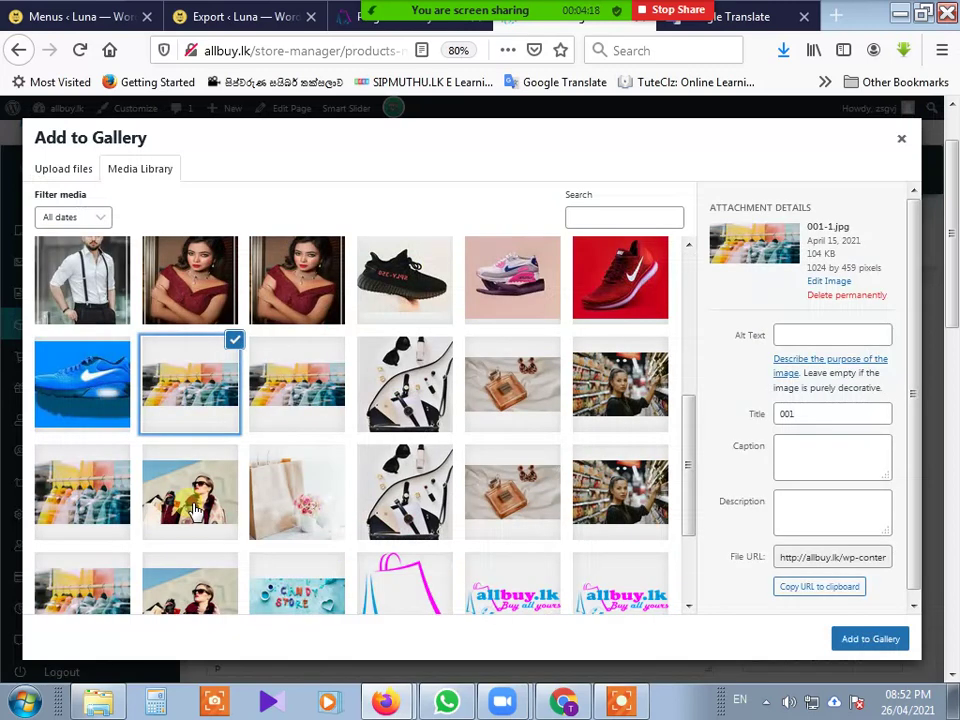
pyautogui.click(196, 510)
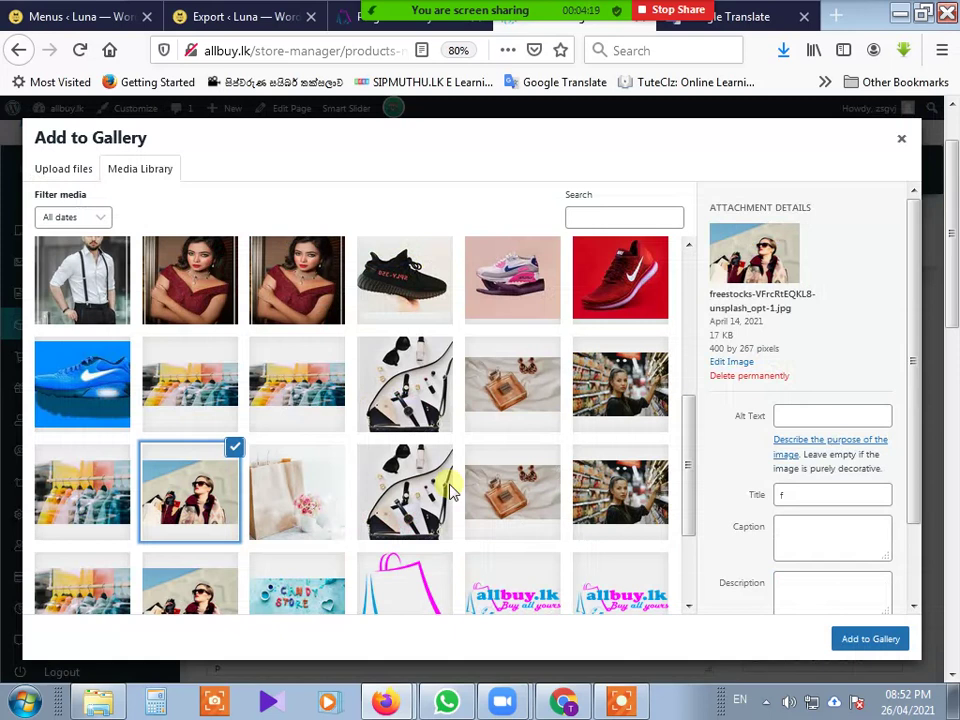
pyautogui.click(851, 637)
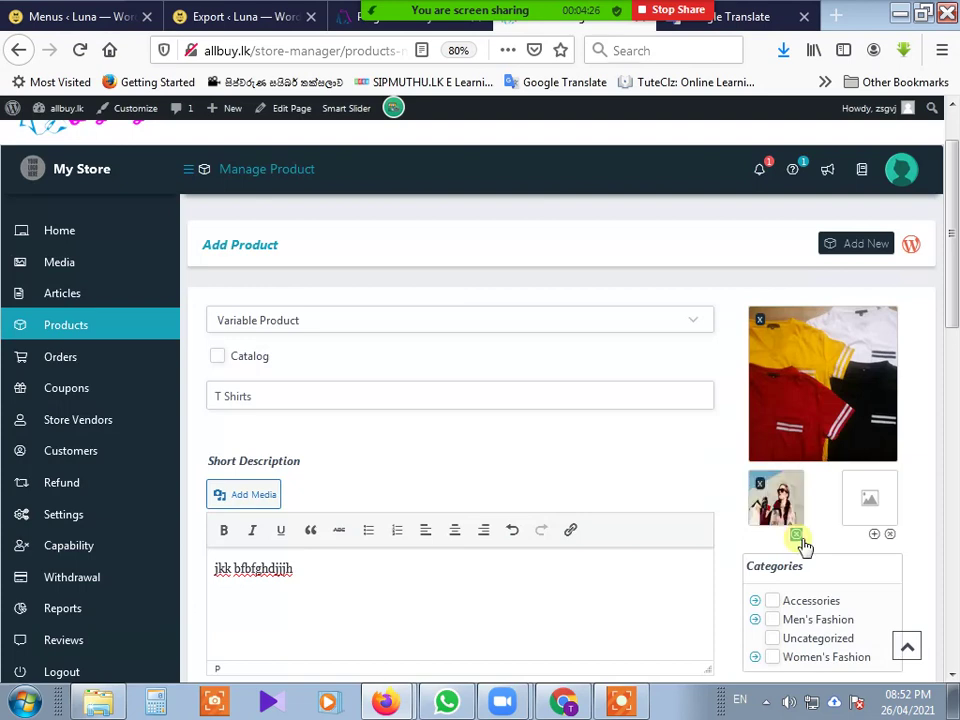
pyautogui.click(801, 540)
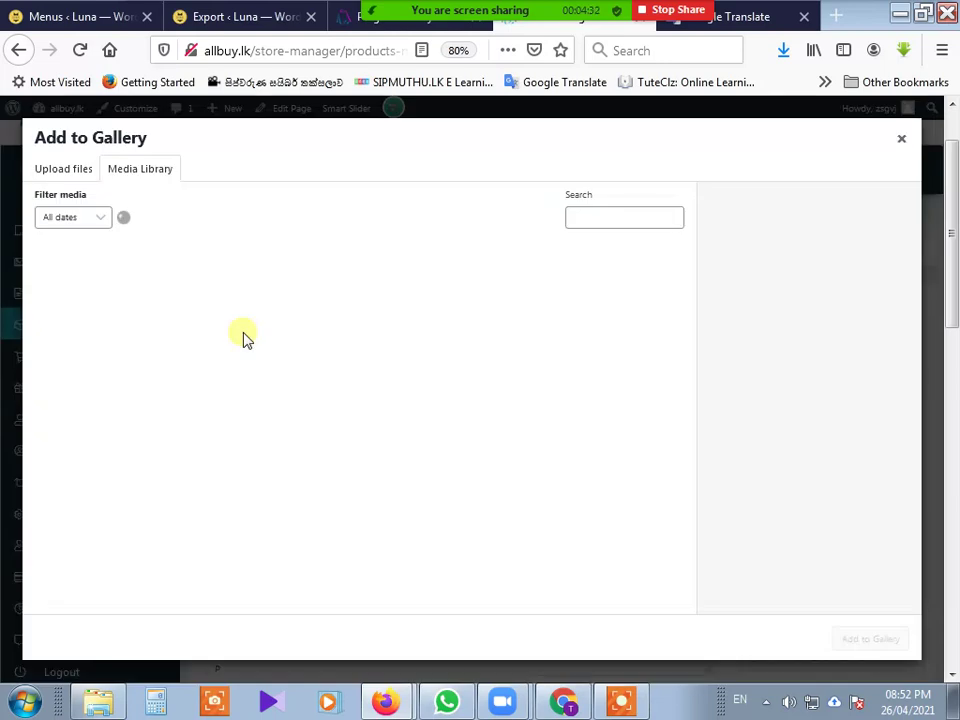
pyautogui.scroll(-3, 297, 535)
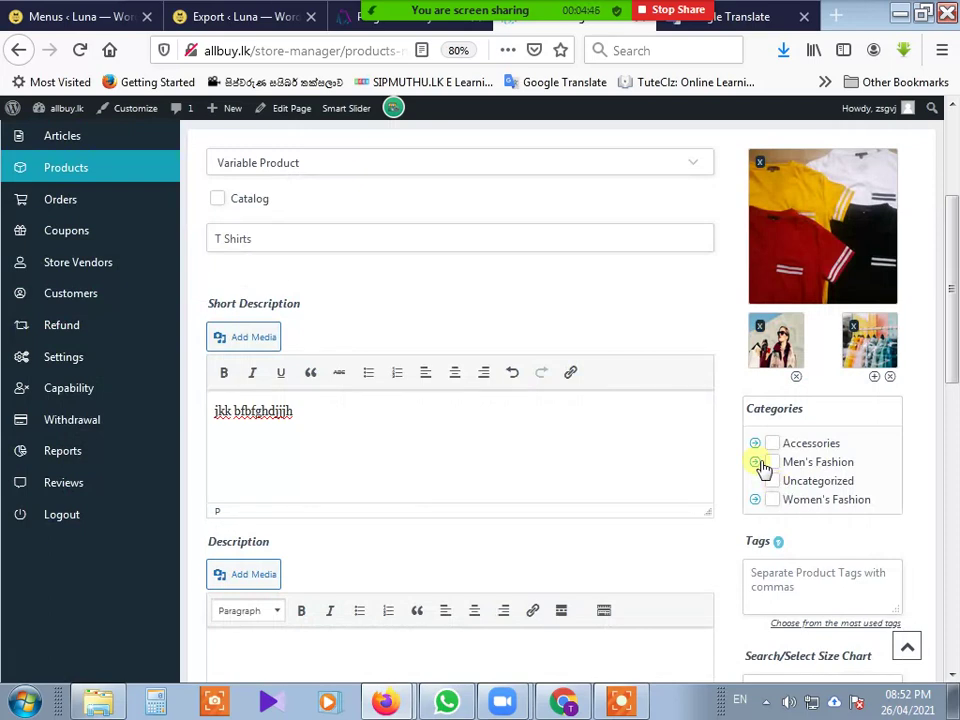
# Step: Assign the product to the Women's Fashion category and its Clothing subcategory
pyautogui.scroll(-3, 800, 485)
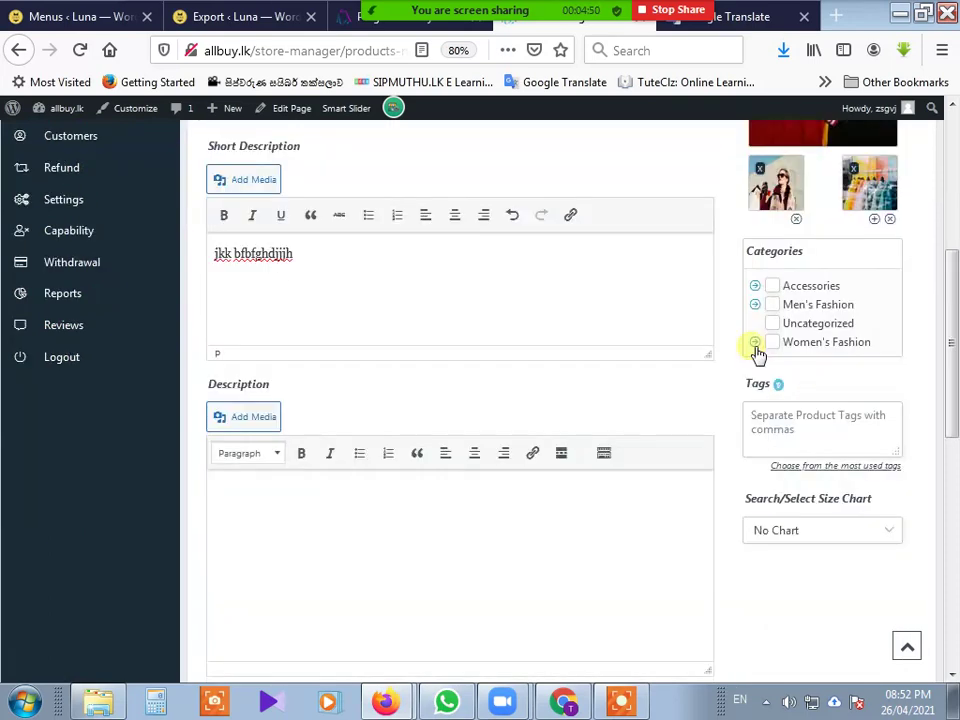
pyautogui.click(756, 343)
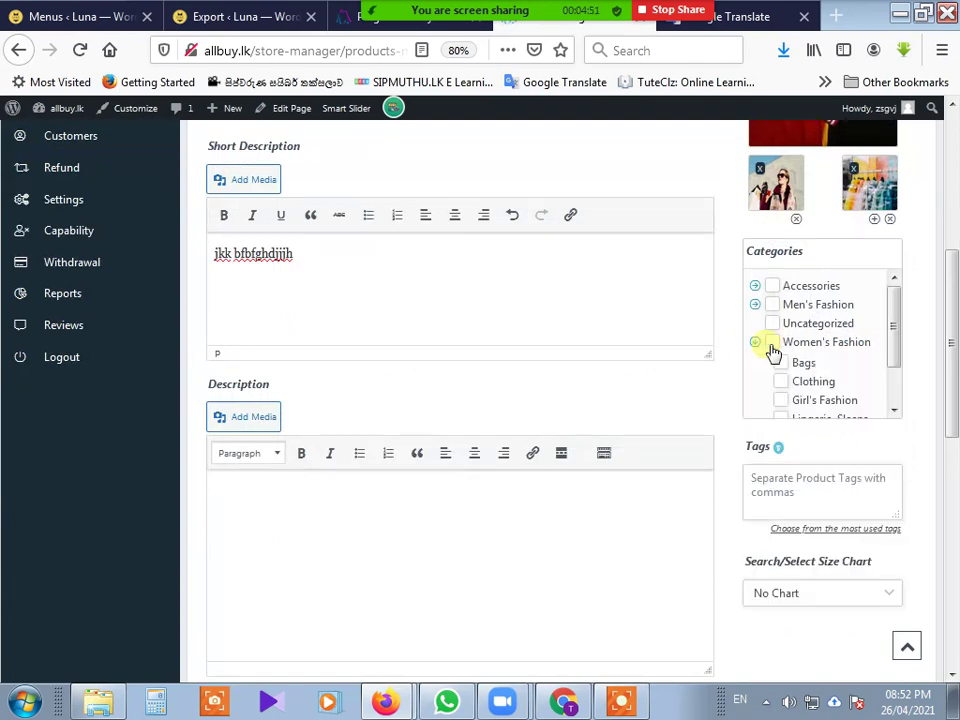
pyautogui.click(772, 343)
pyautogui.scroll(-1, 891, 375)
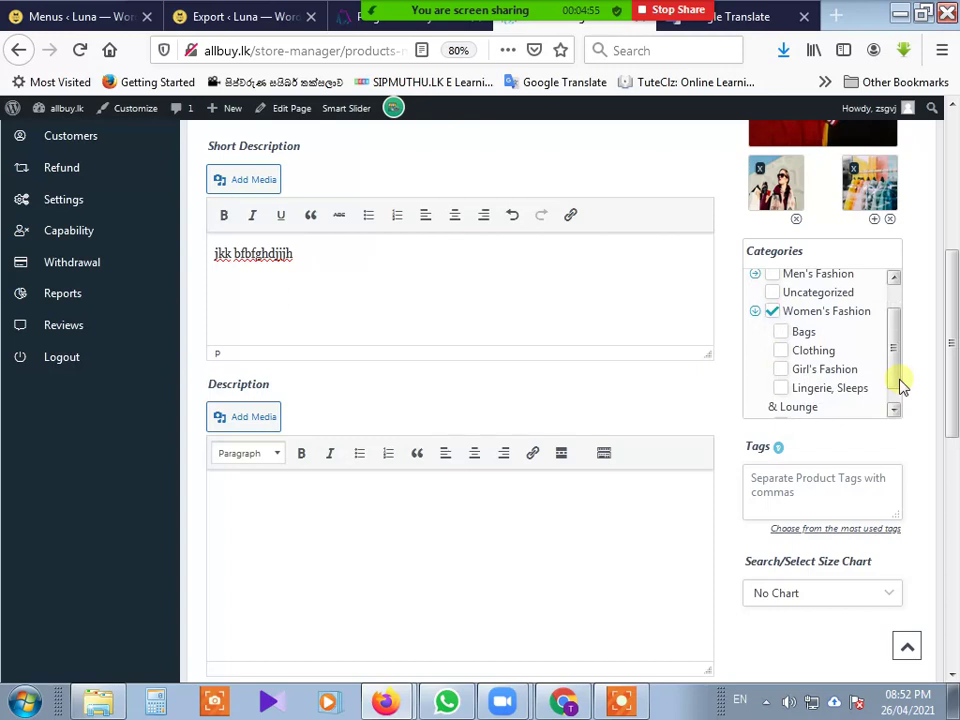
pyautogui.click(782, 352)
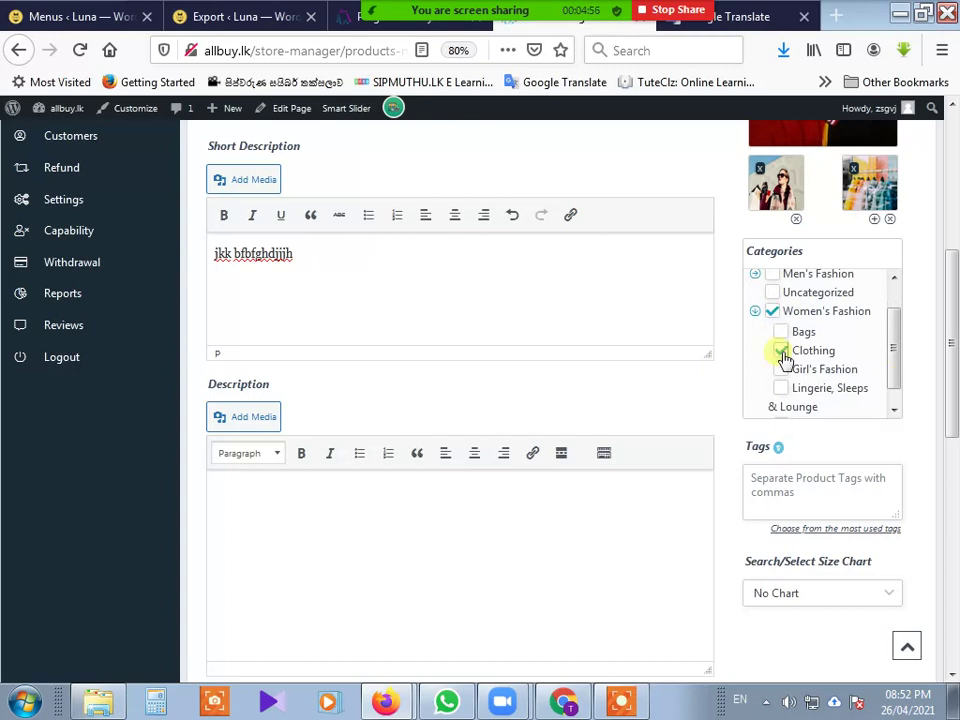
# Step: Enter the placeholder text "hjhjhkjkjlio;k hjkkjkjkhjf" as the product's full description
pyautogui.click(275, 497)
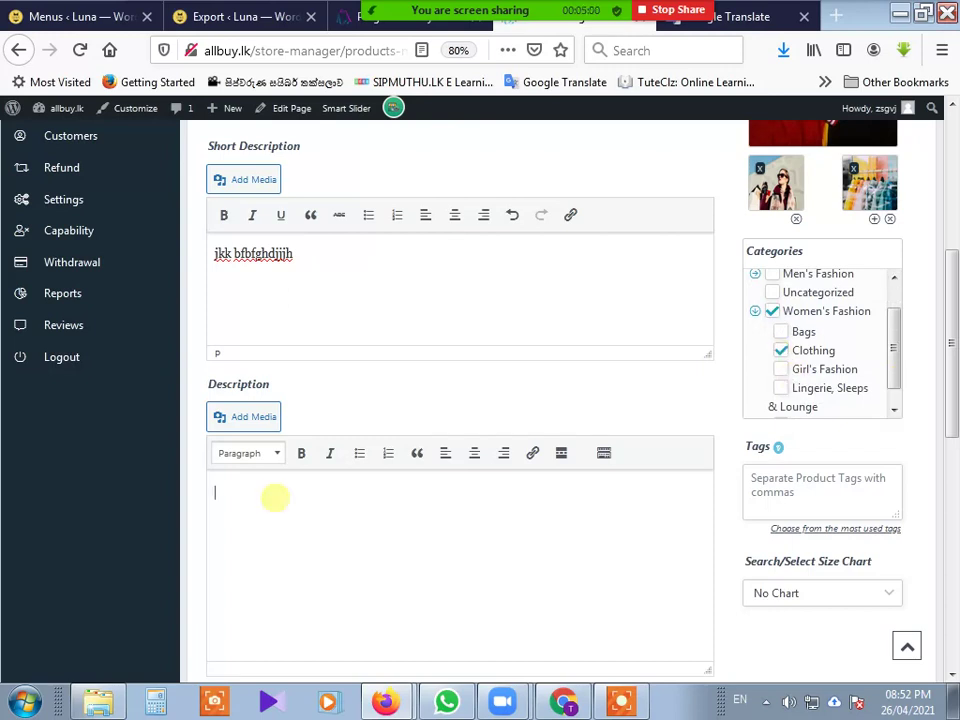
pyautogui.write('hjhjhkjkjlio;k hjkkjkjk')
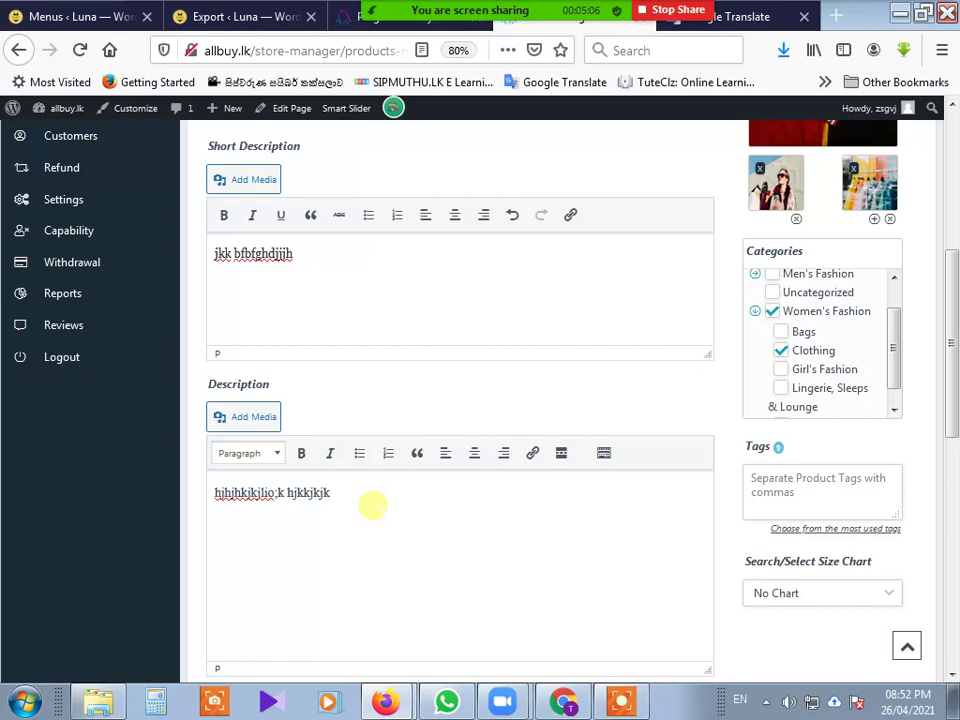
pyautogui.write('hjf')
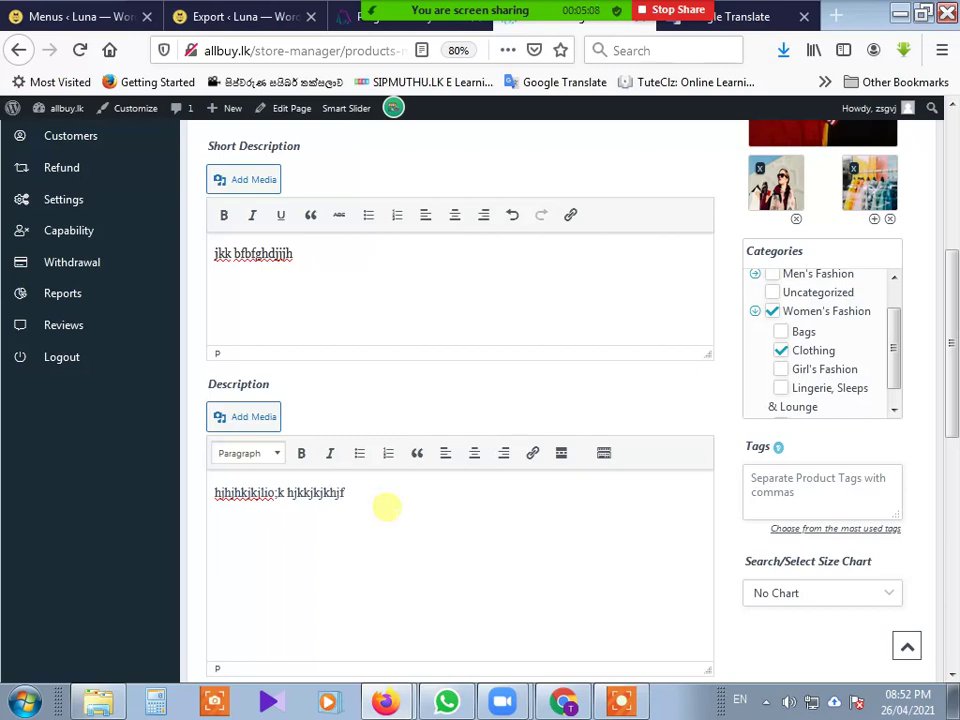
# Step: Assign the Women's Dress Size Chart (#253) to the product
pyautogui.scroll(-2, 386, 507)
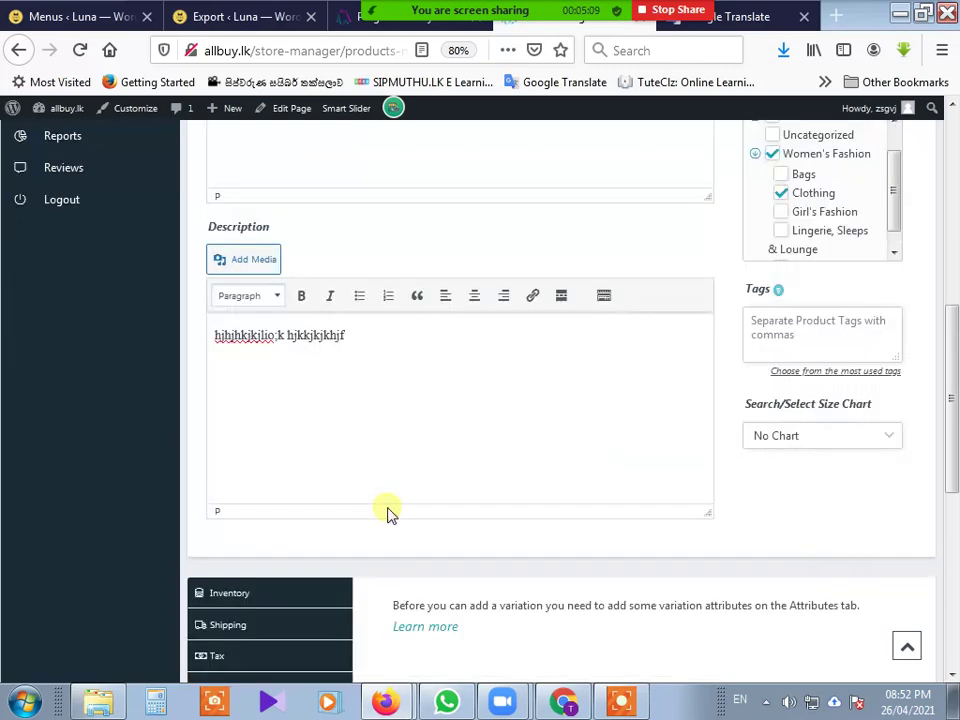
pyautogui.click(895, 442)
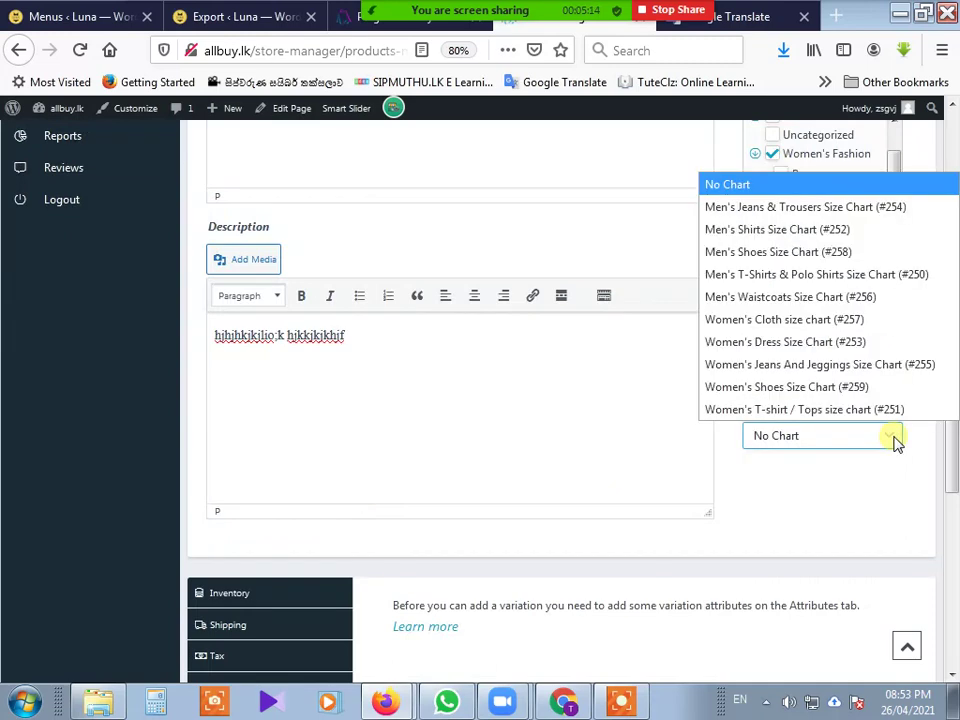
pyautogui.click(787, 343)
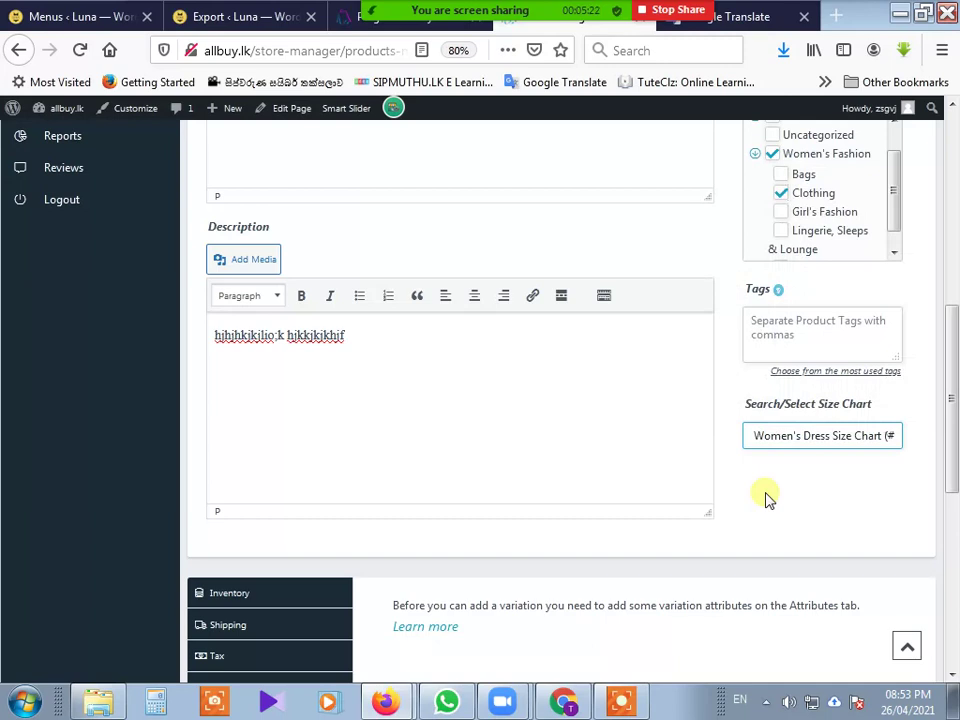
# Step: Enable stock management in the product's inventory settings and set the stock quantity to 50
pyautogui.scroll(-1, 265, 518)
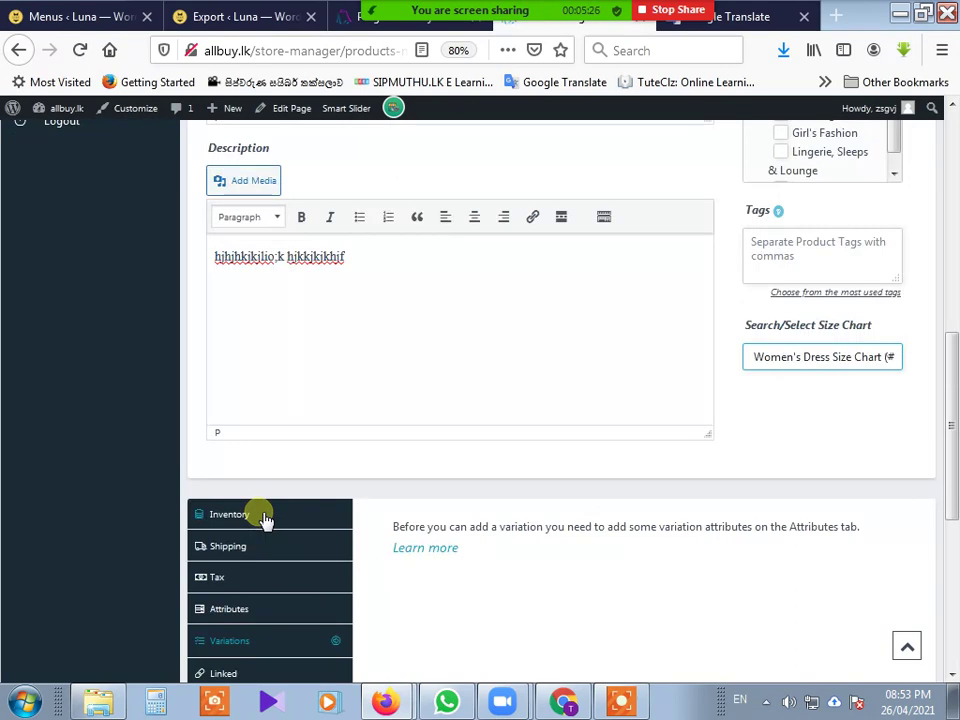
pyautogui.click(265, 515)
pyautogui.scroll(-2, 300, 515)
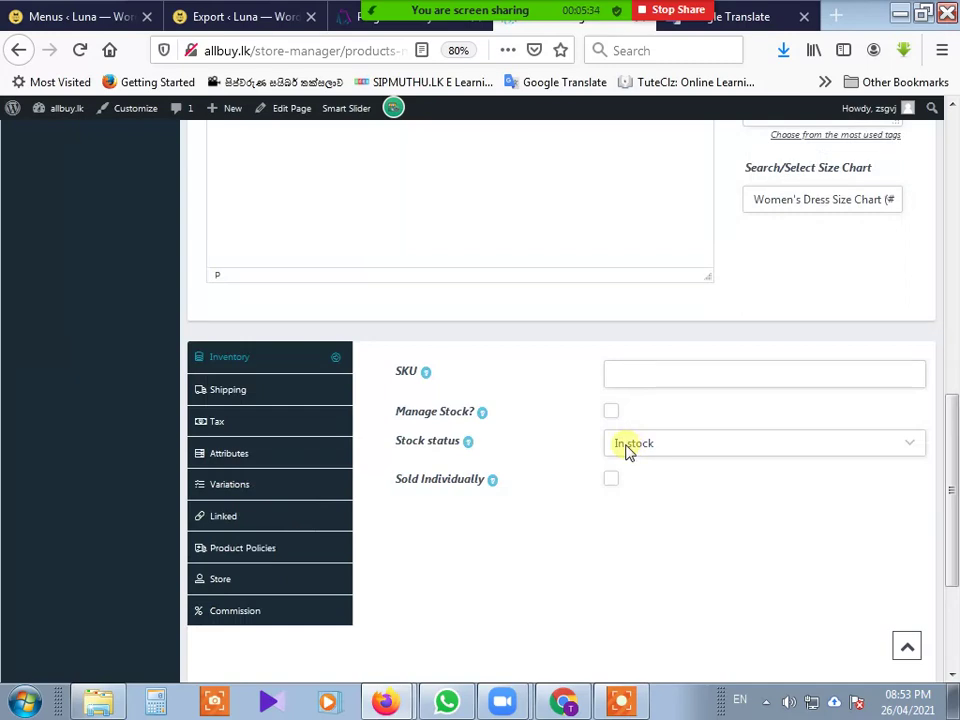
pyautogui.click(611, 410)
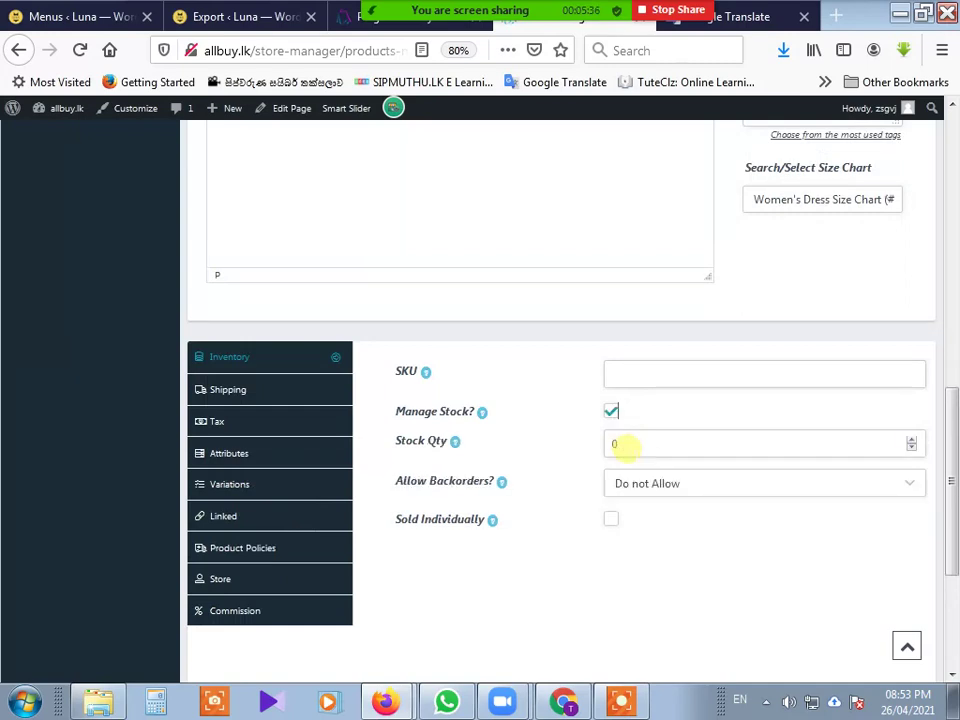
pyautogui.doubleClick(618, 444)
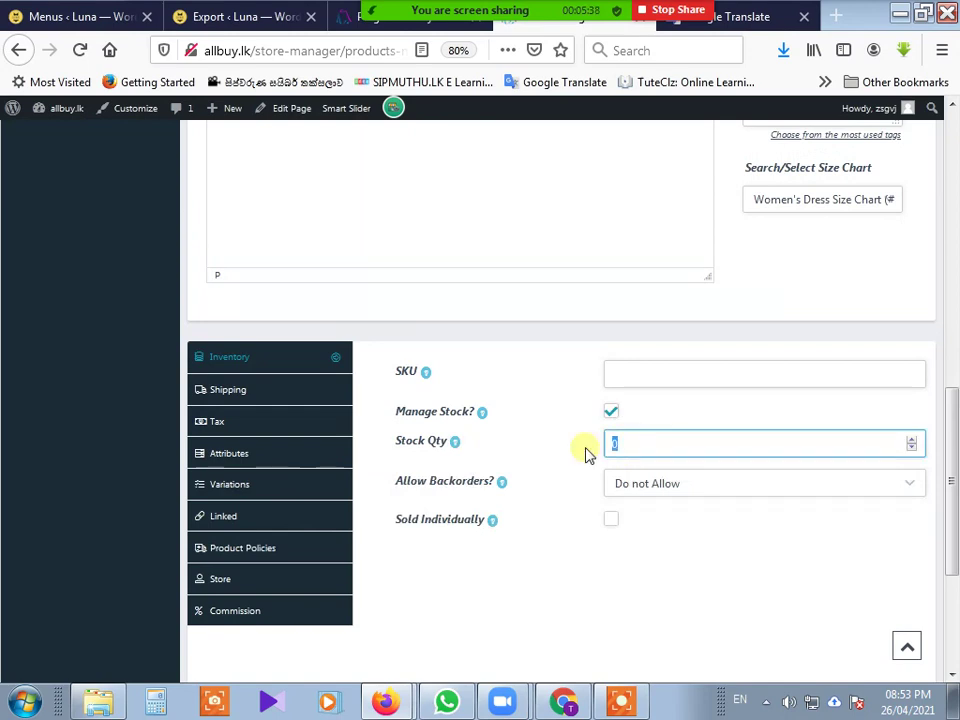
pyautogui.write('50')
# Step: Set the product's shipping weight to 1 kg and bring up its tax settings
pyautogui.click(236, 390)
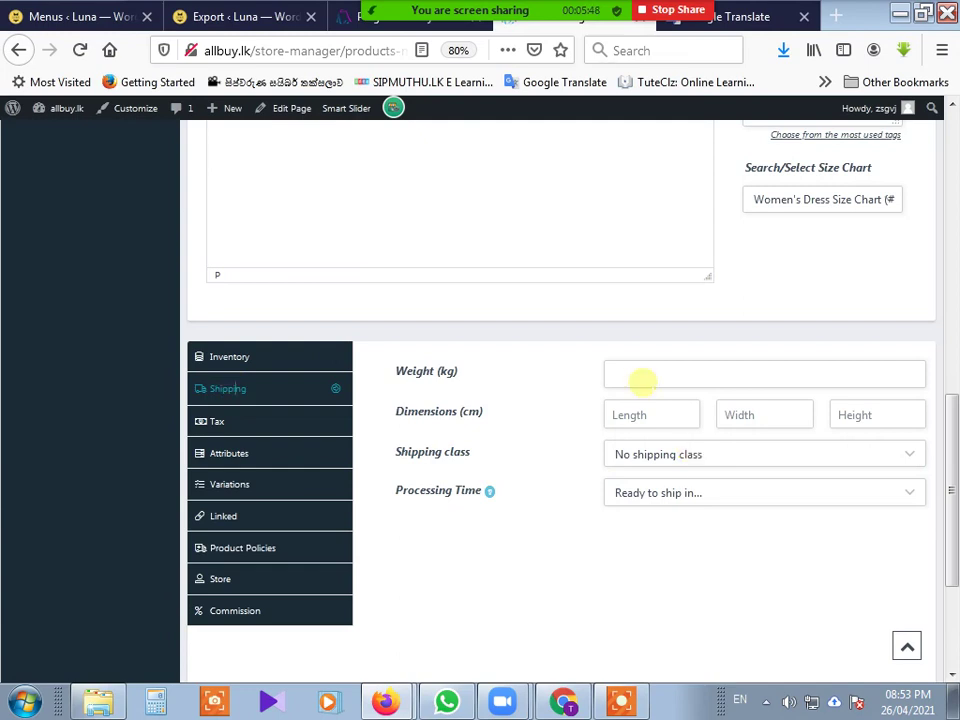
pyautogui.click(641, 380)
pyautogui.write('1')
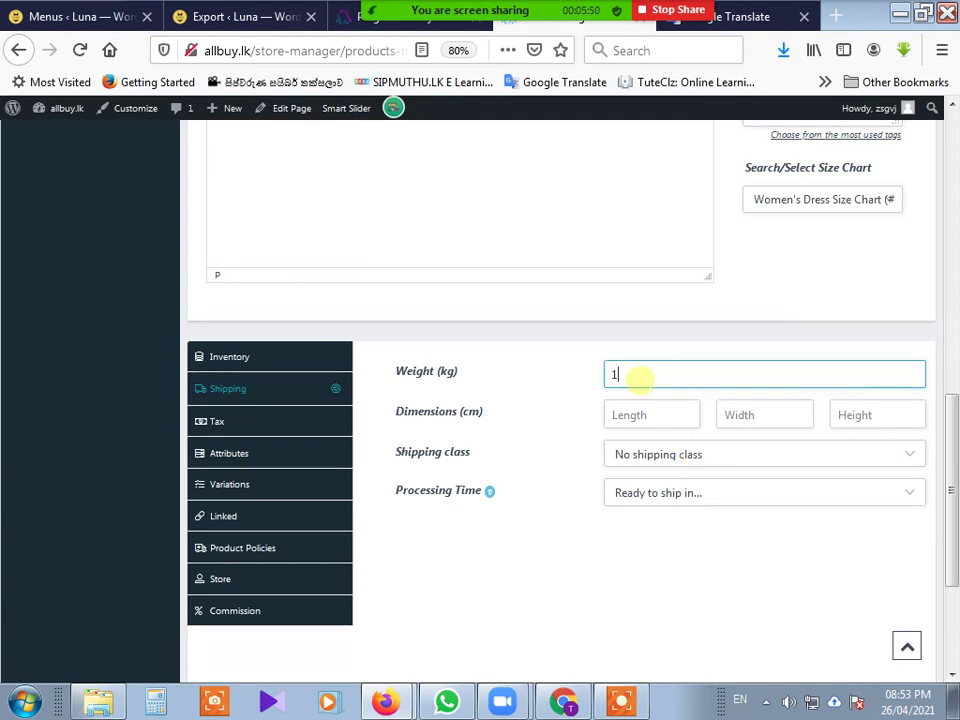
pyautogui.click(622, 553)
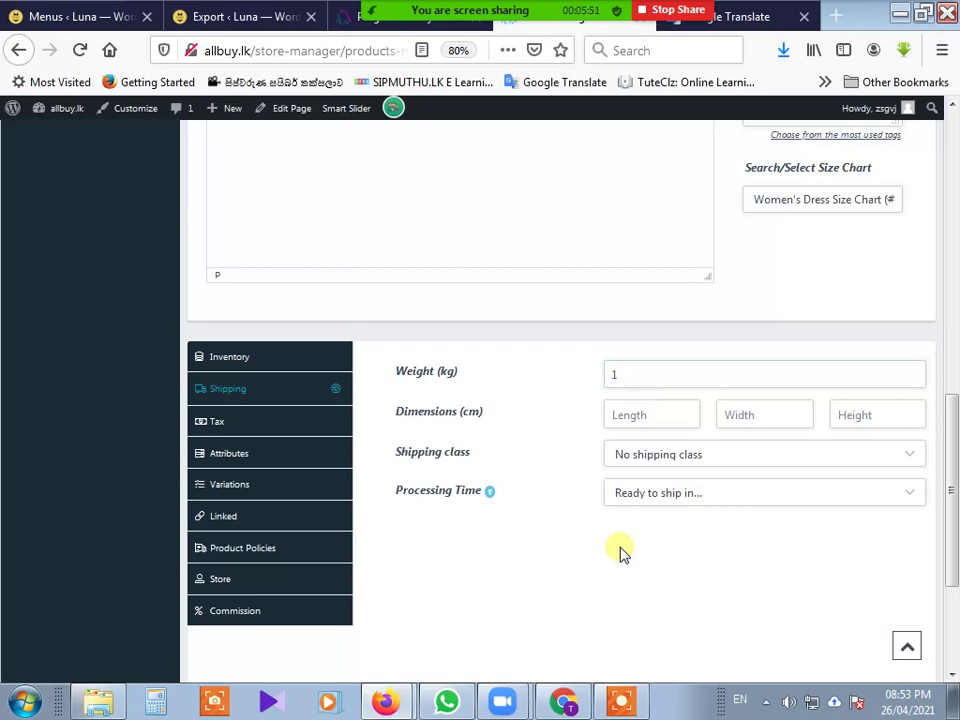
pyautogui.click(231, 430)
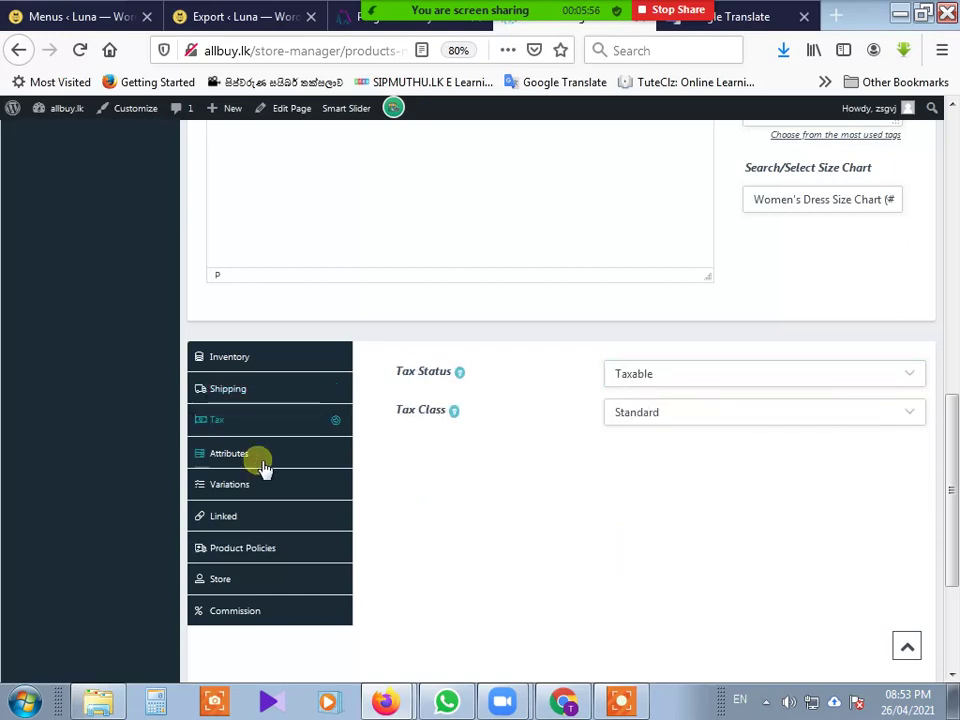
# Step: Move the Size attribute above Color and add the values L and M to it
pyautogui.click(260, 464)
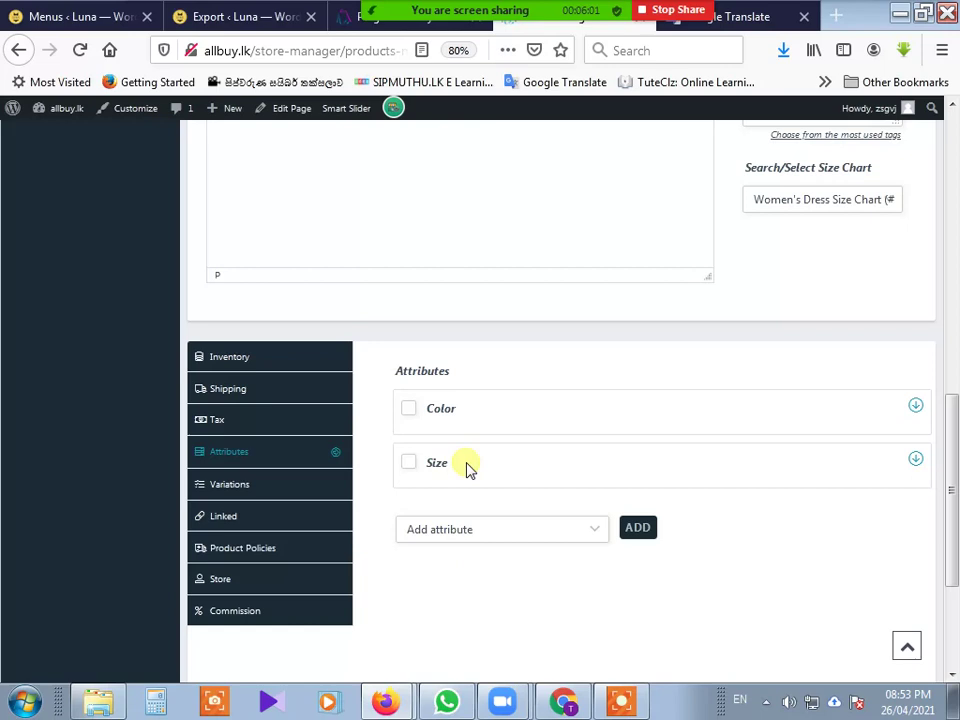
pyautogui.moveTo(469, 470); pyautogui.dragTo(462, 424)
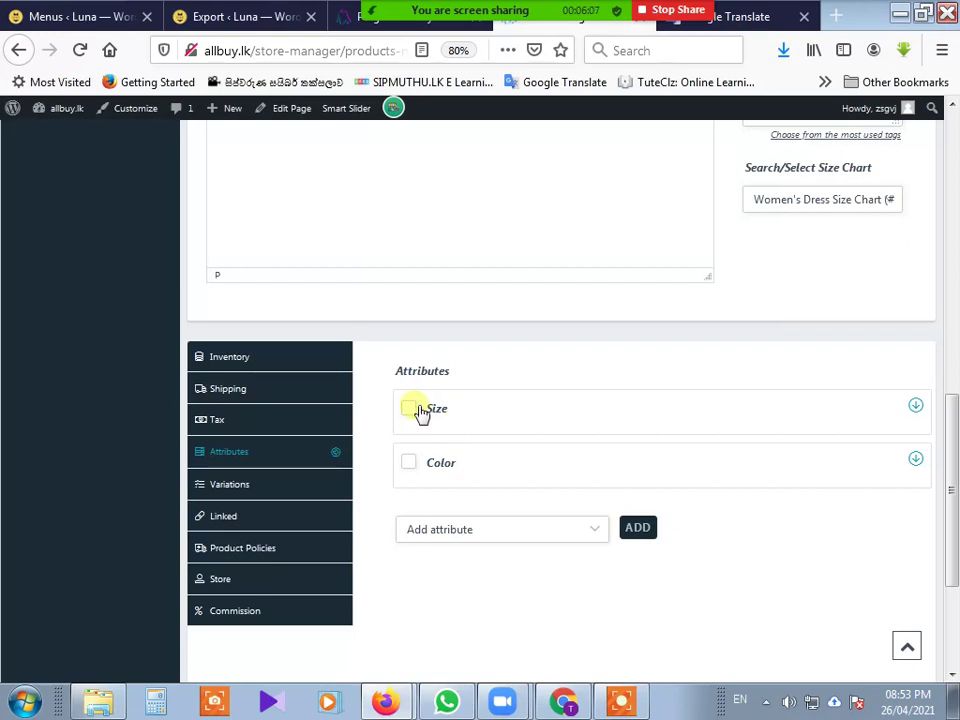
pyautogui.click(916, 407)
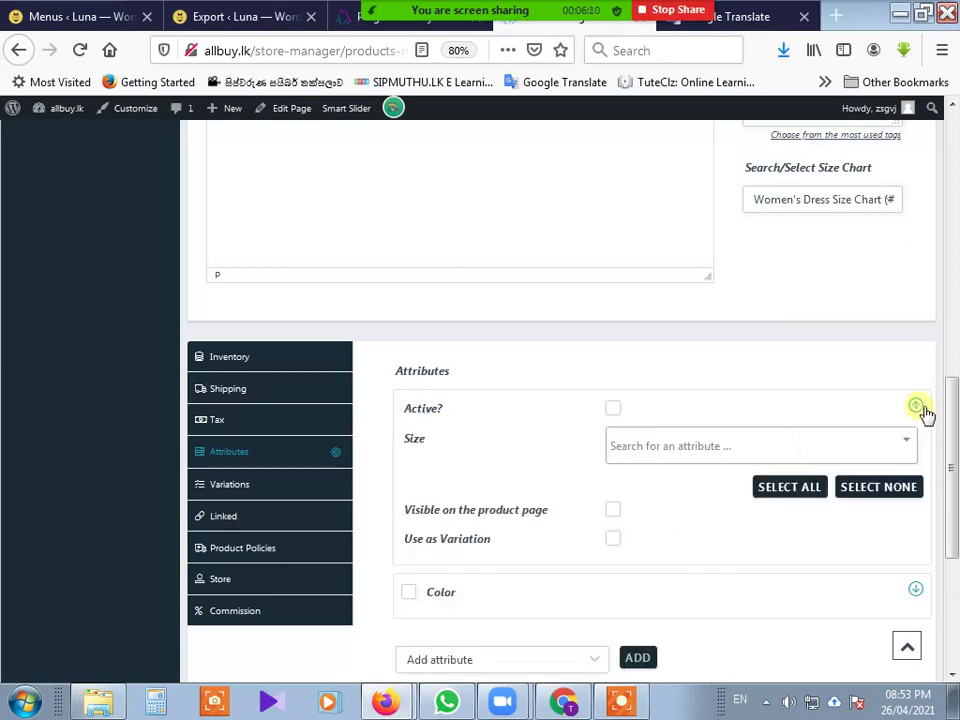
pyautogui.click(668, 447)
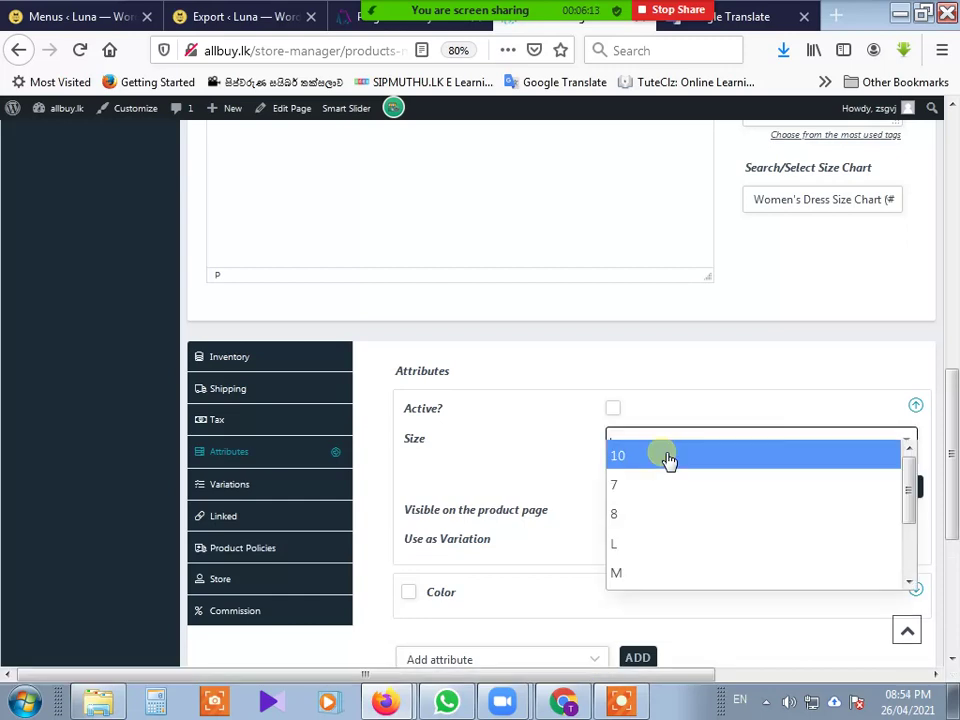
pyautogui.click(617, 549)
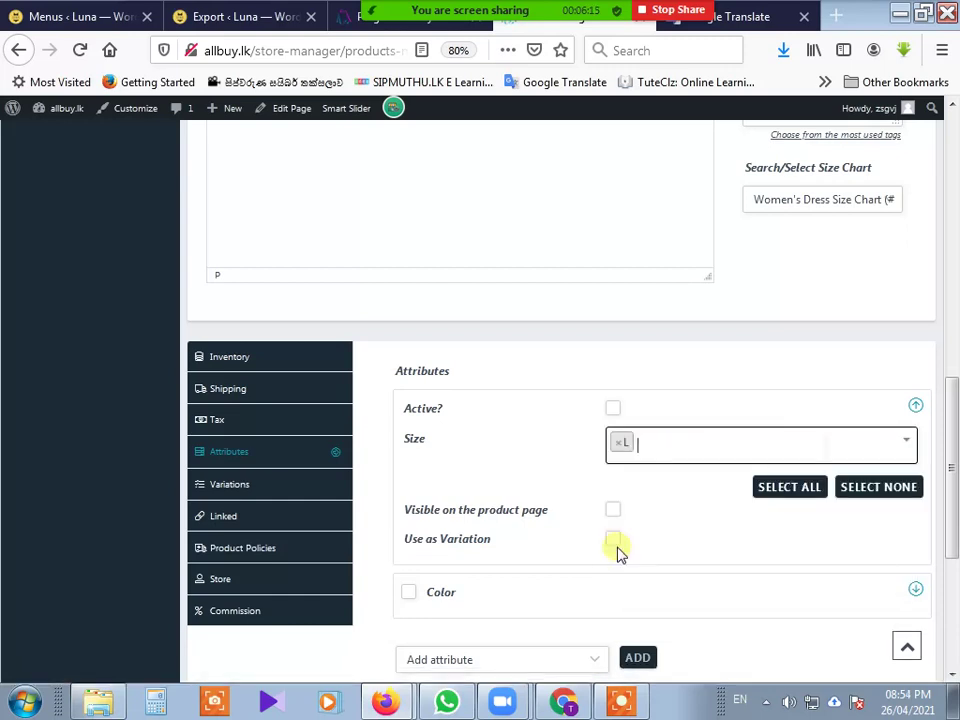
pyautogui.click(662, 450)
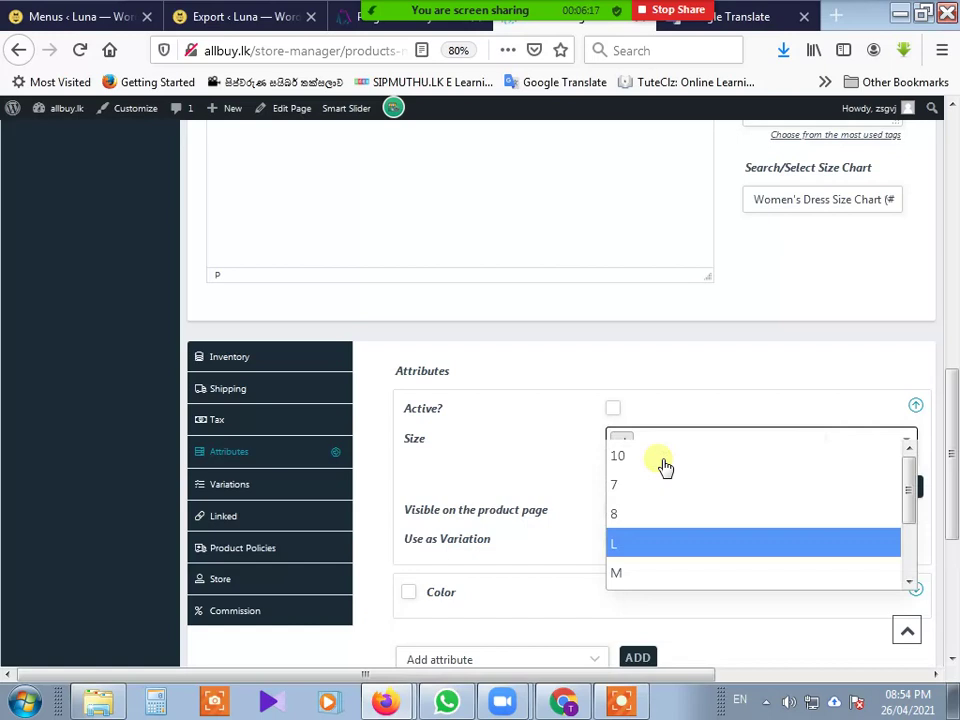
pyautogui.click(640, 572)
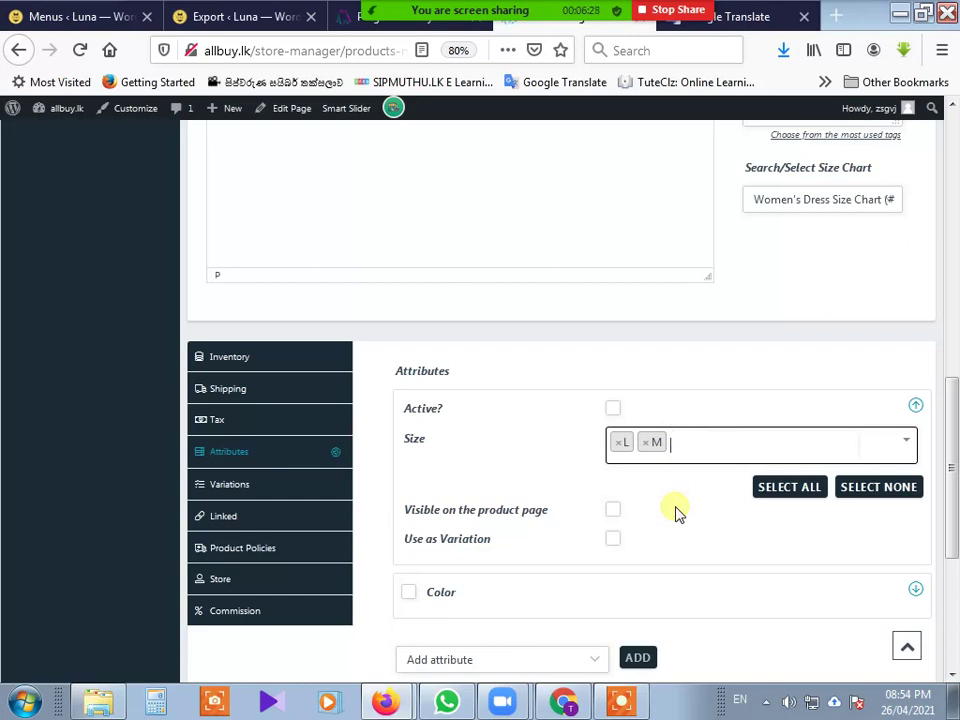
# Step: Activate the Size attribute, making it visible on the product page and usable as a variation, and collapse its section
pyautogui.click(614, 512)
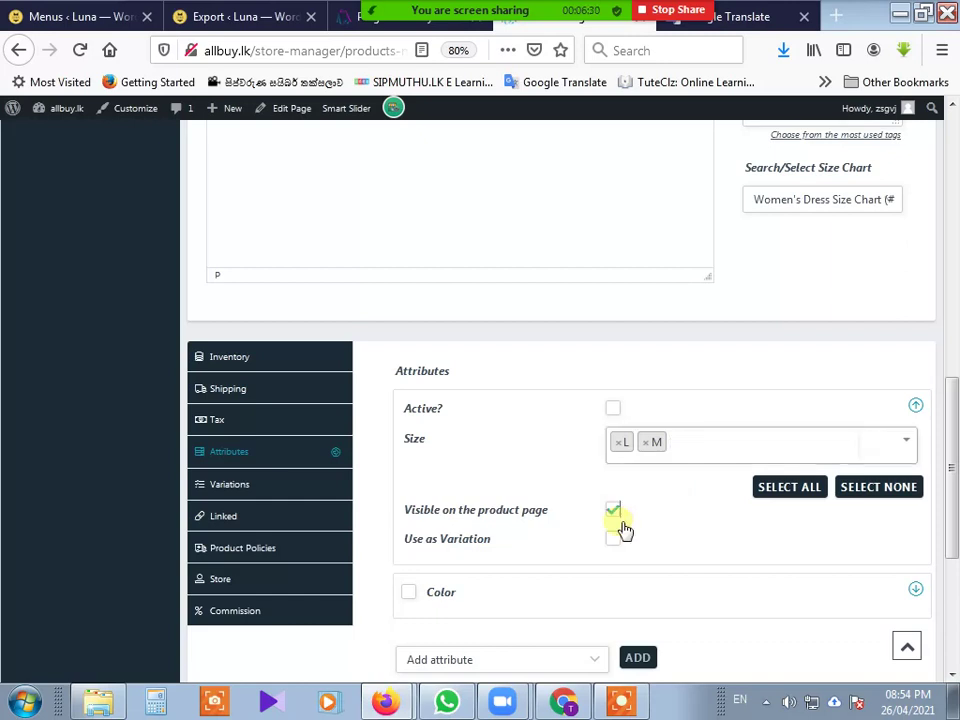
pyautogui.click(614, 540)
pyautogui.click(614, 408)
pyautogui.click(915, 405)
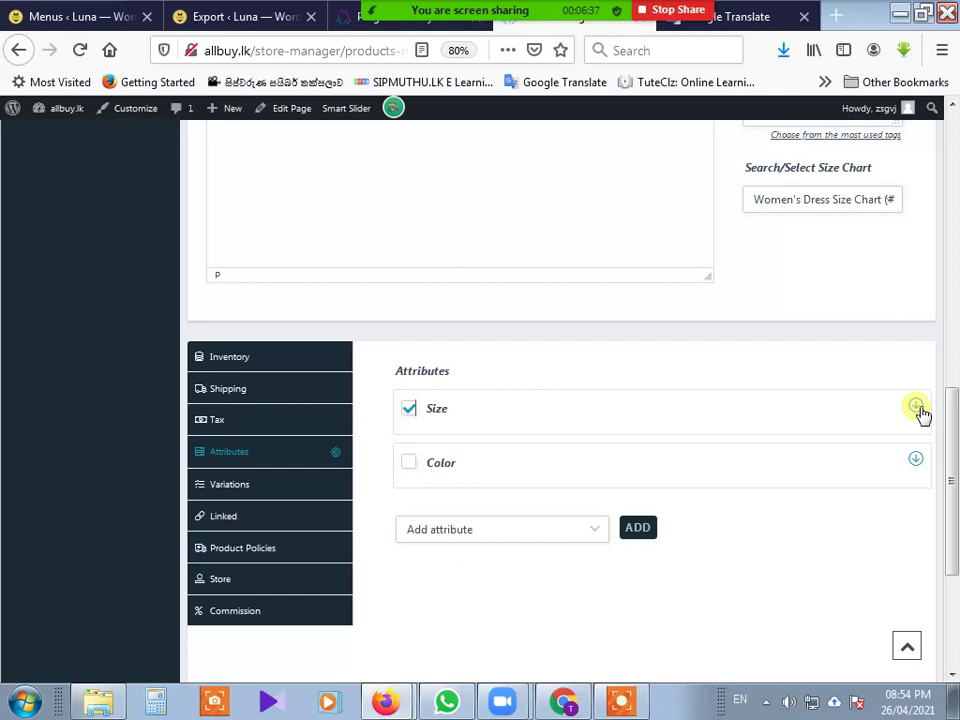
# Step: Activate the Color attribute with the values Blue and Red, visible on the product page and used for variations
pyautogui.click(915, 458)
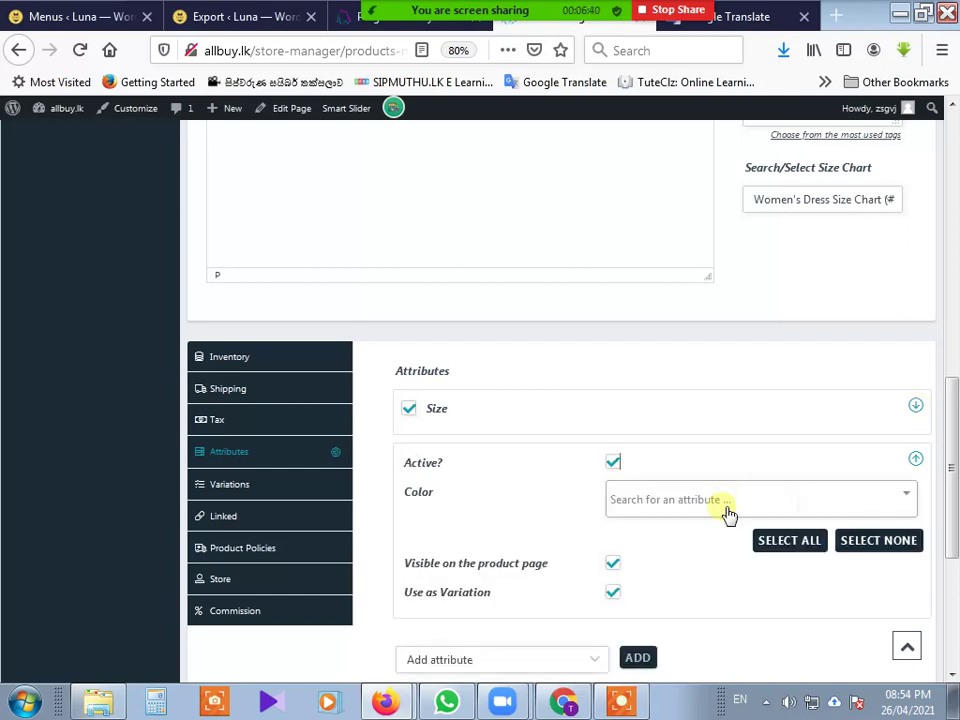
pyautogui.click(728, 512)
pyautogui.click(630, 540)
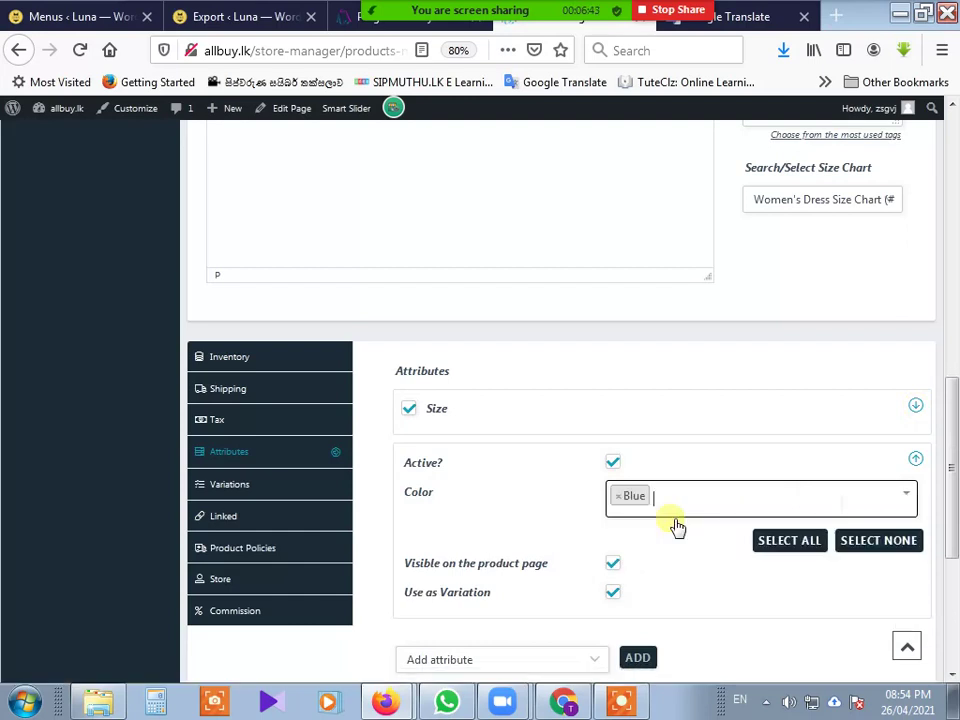
pyautogui.click(676, 520)
pyautogui.click(651, 572)
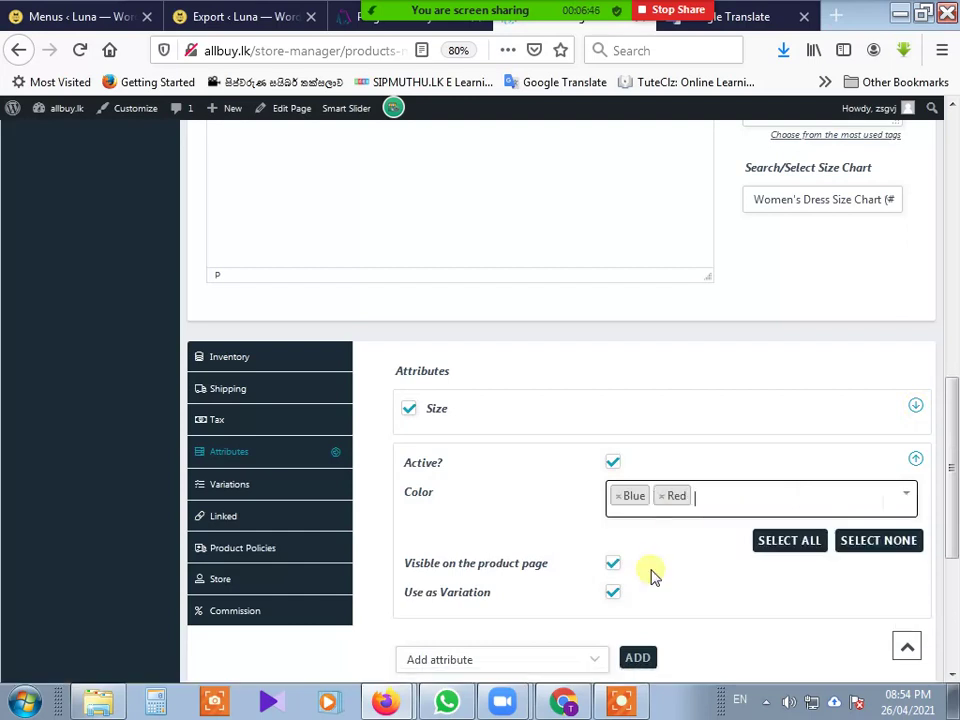
pyautogui.click(915, 460)
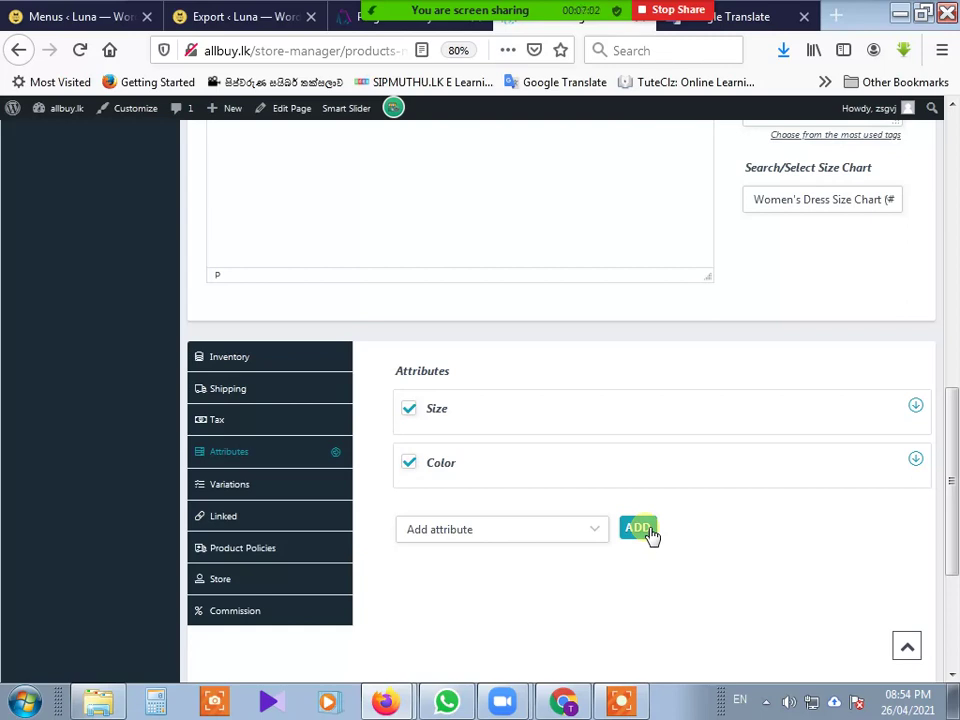
# Step: Bring up the product's variation settings, returning once to the attributes so the variation form loads
pyautogui.click(252, 487)
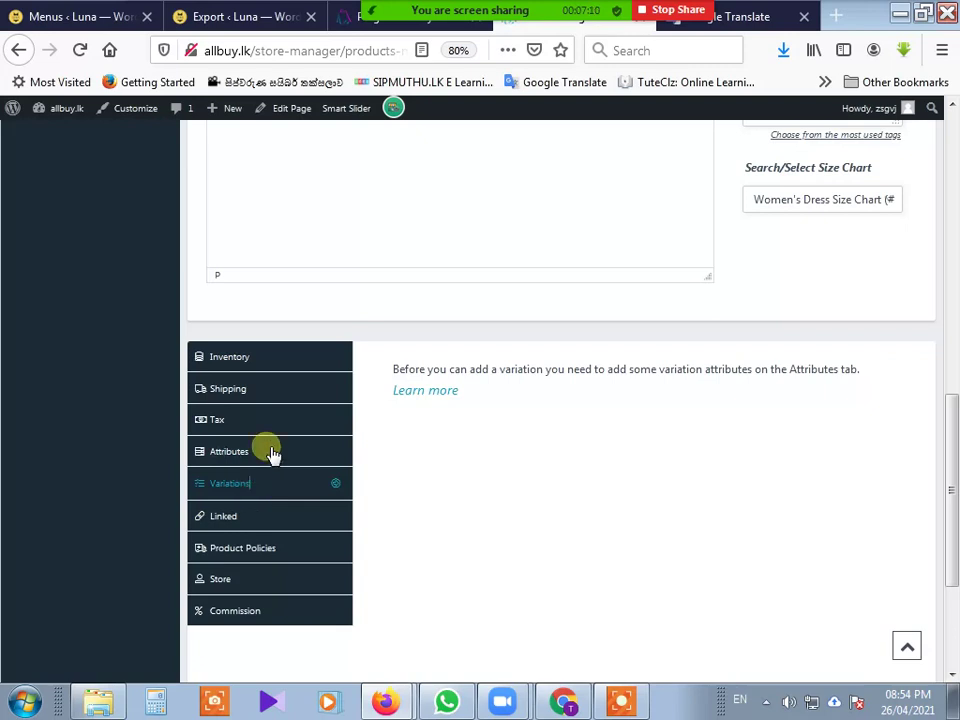
pyautogui.click(272, 452)
pyautogui.click(260, 490)
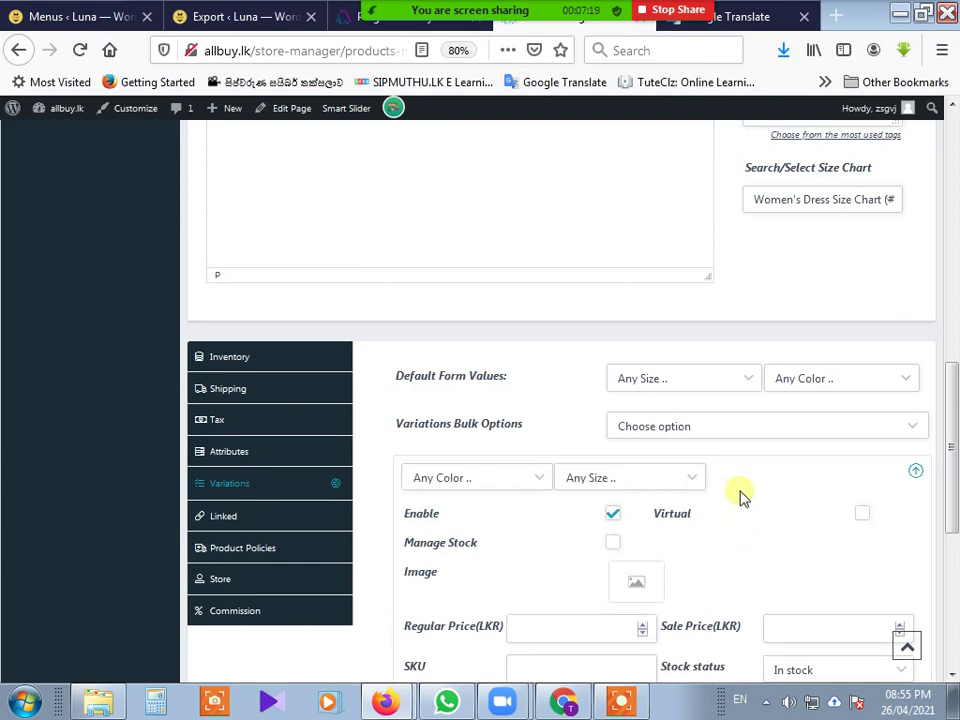
pyautogui.click(746, 382)
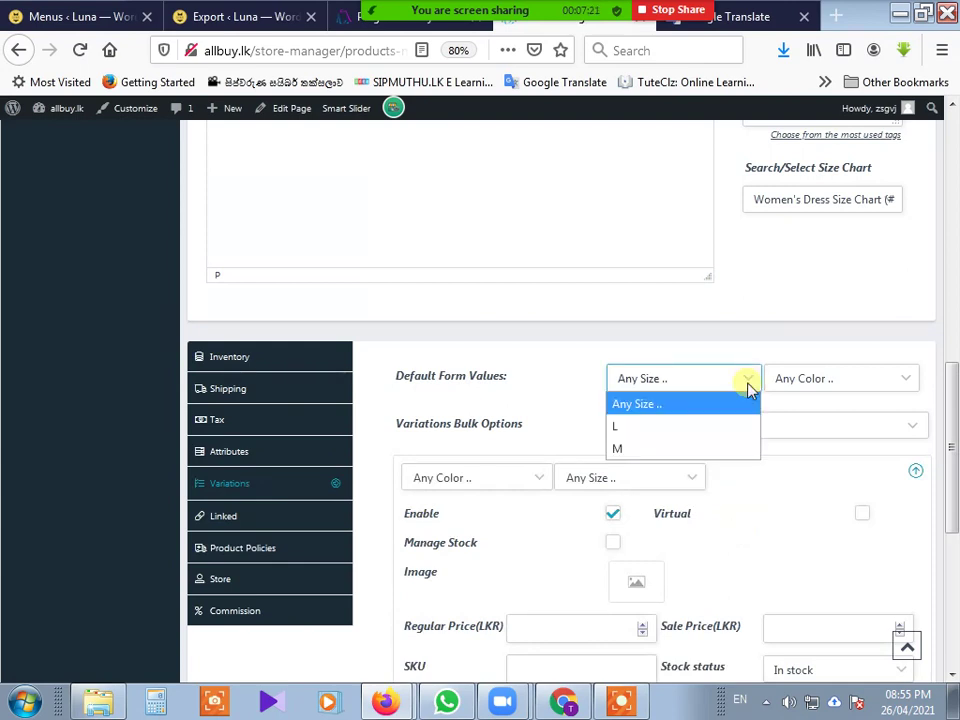
pyautogui.click(640, 426)
pyautogui.click(689, 391)
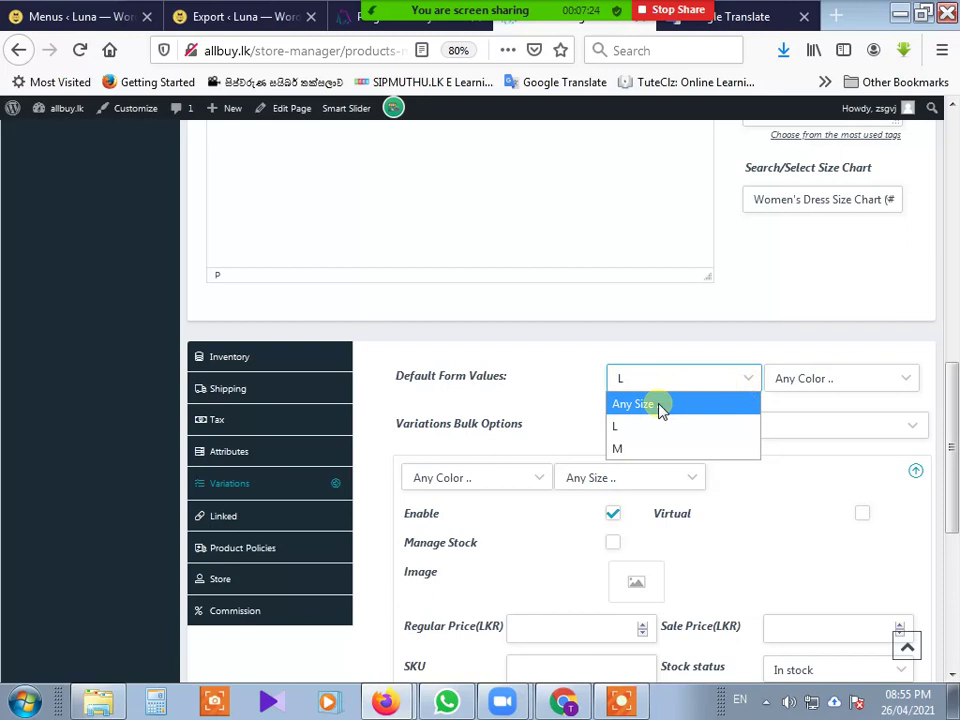
pyautogui.click(659, 405)
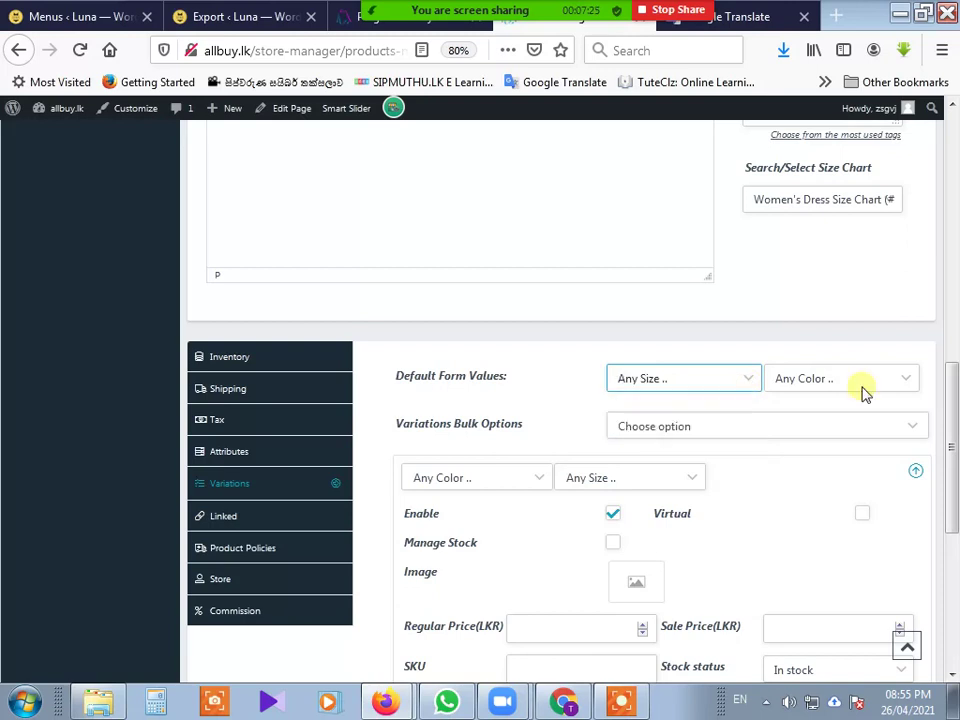
# Step: Apply a regular price of 2000 to the variations through the variation bulk options
pyautogui.click(825, 430)
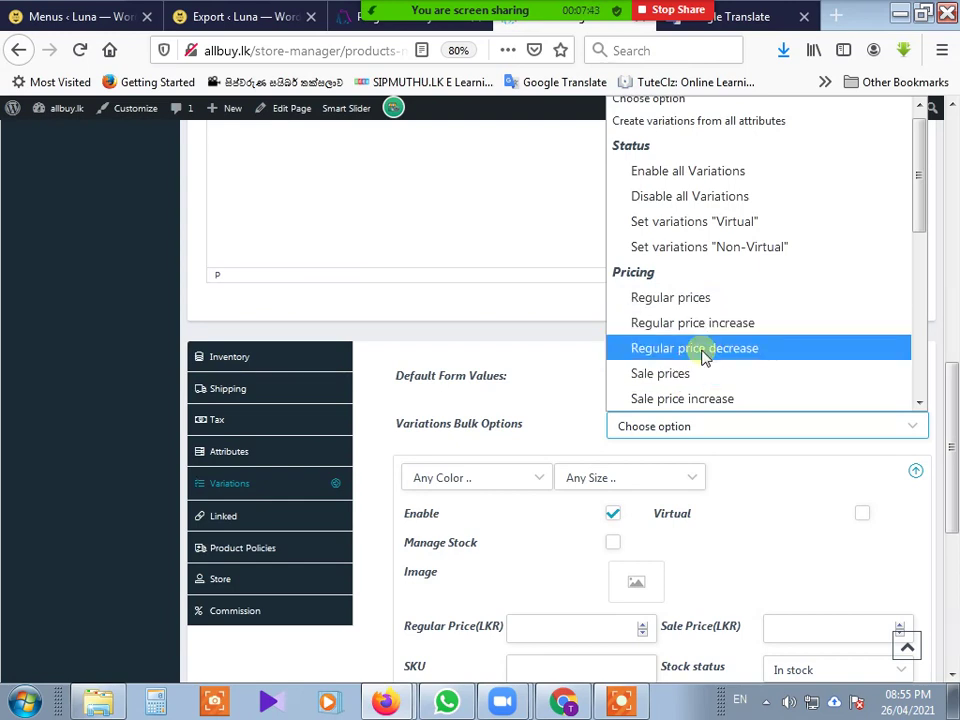
pyautogui.scroll(-3, 707, 381)
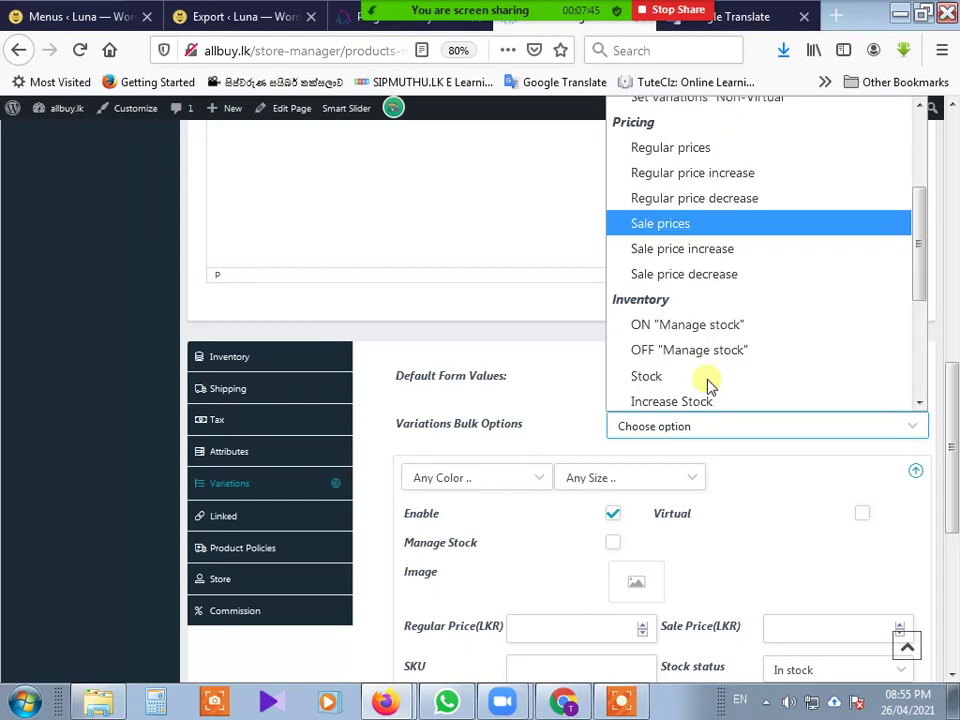
pyautogui.scroll(3, 707, 381)
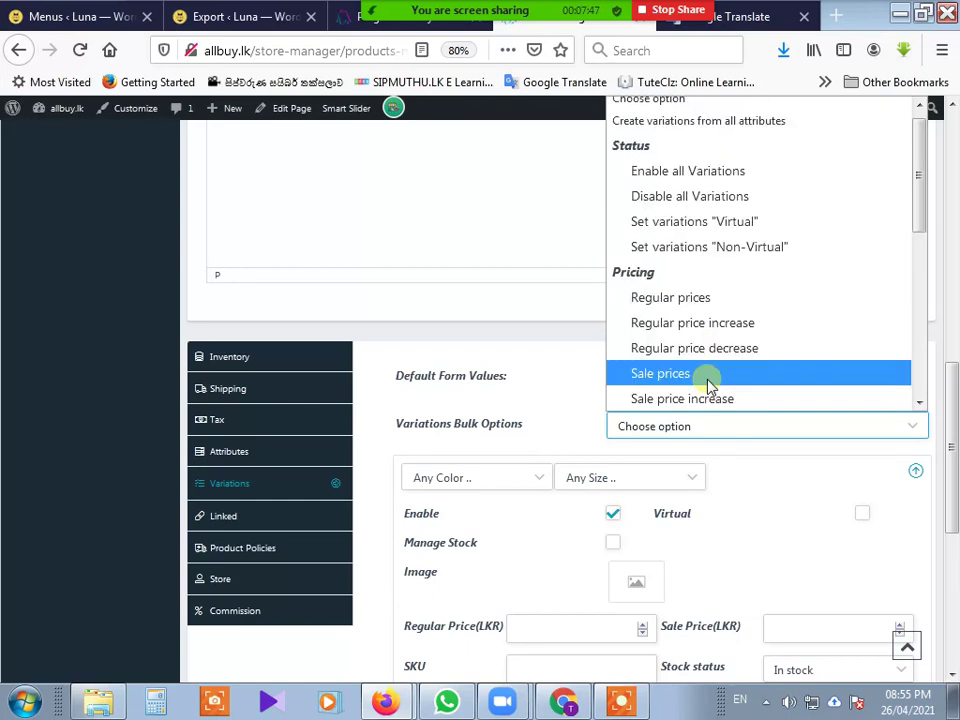
pyautogui.click(679, 308)
pyautogui.click(497, 294)
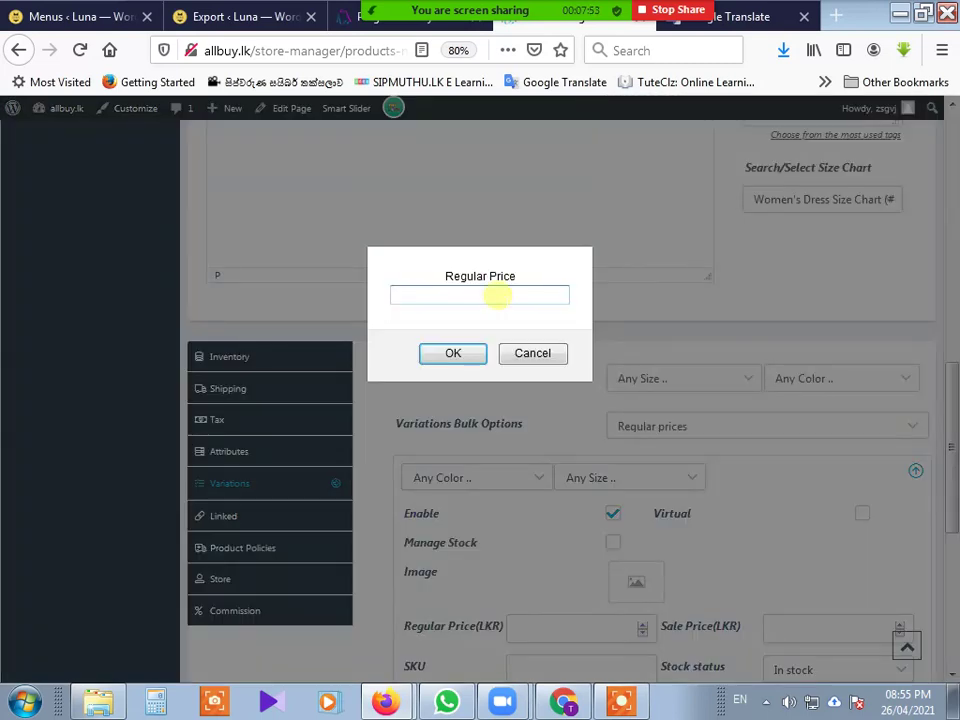
pyautogui.write('2000')
pyautogui.click(453, 354)
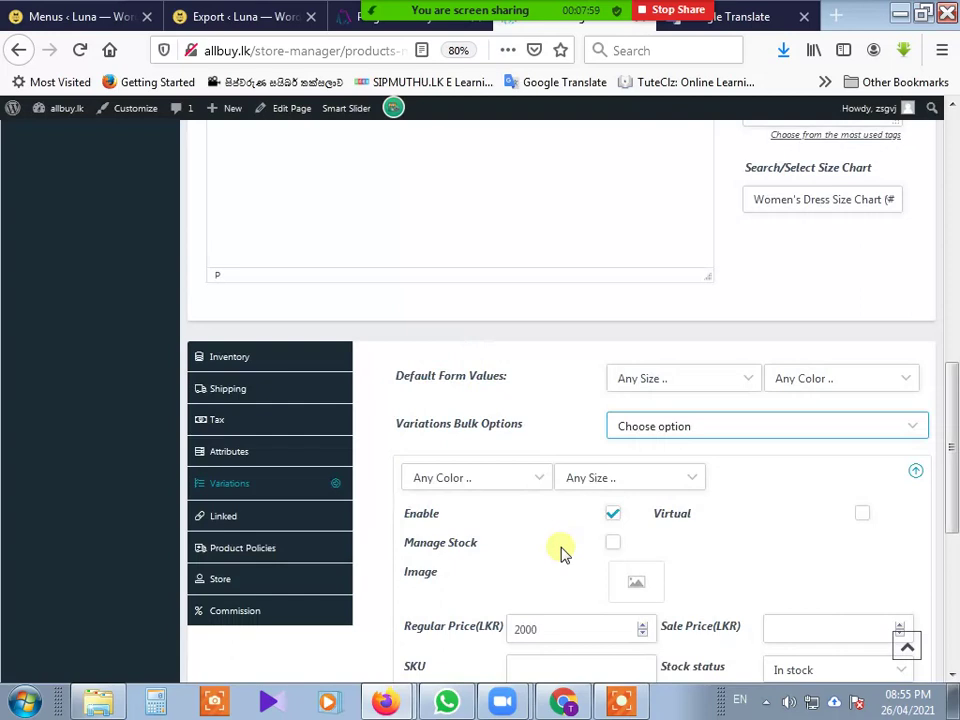
# Step: Set the first variation's color to Blue and its size to L
pyautogui.scroll(-1, 620, 590)
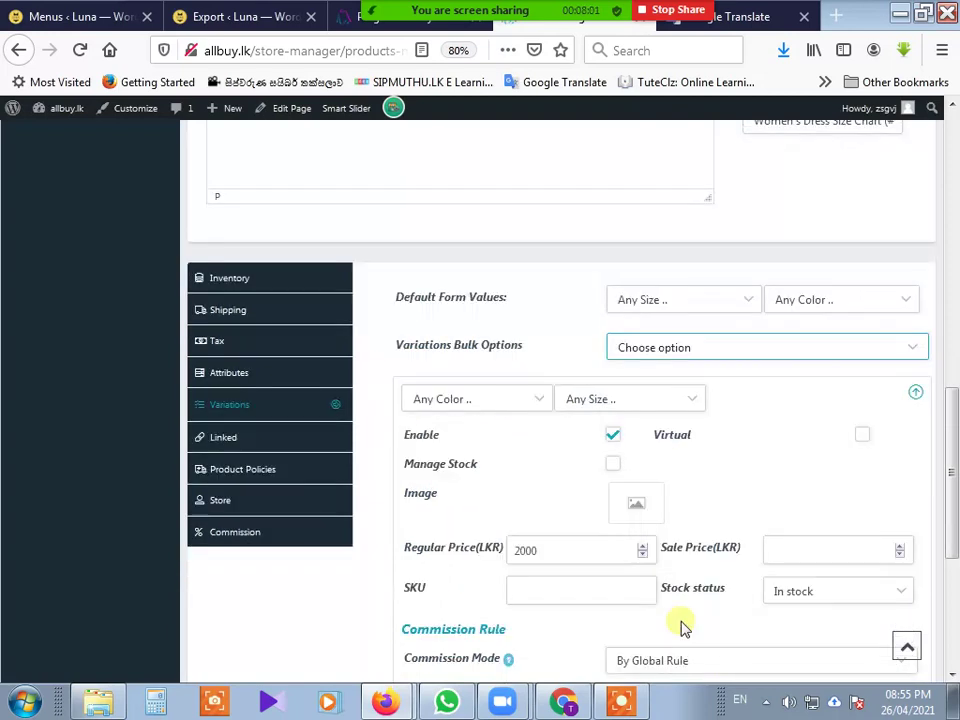
pyautogui.scroll(-3, 680, 626)
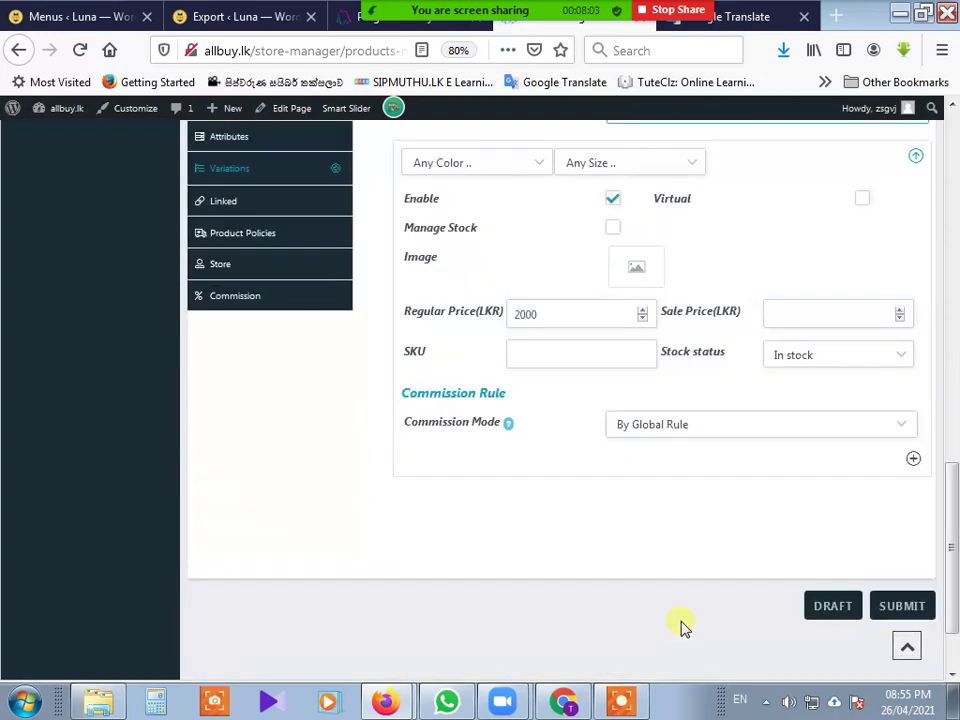
pyautogui.scroll(2, 680, 626)
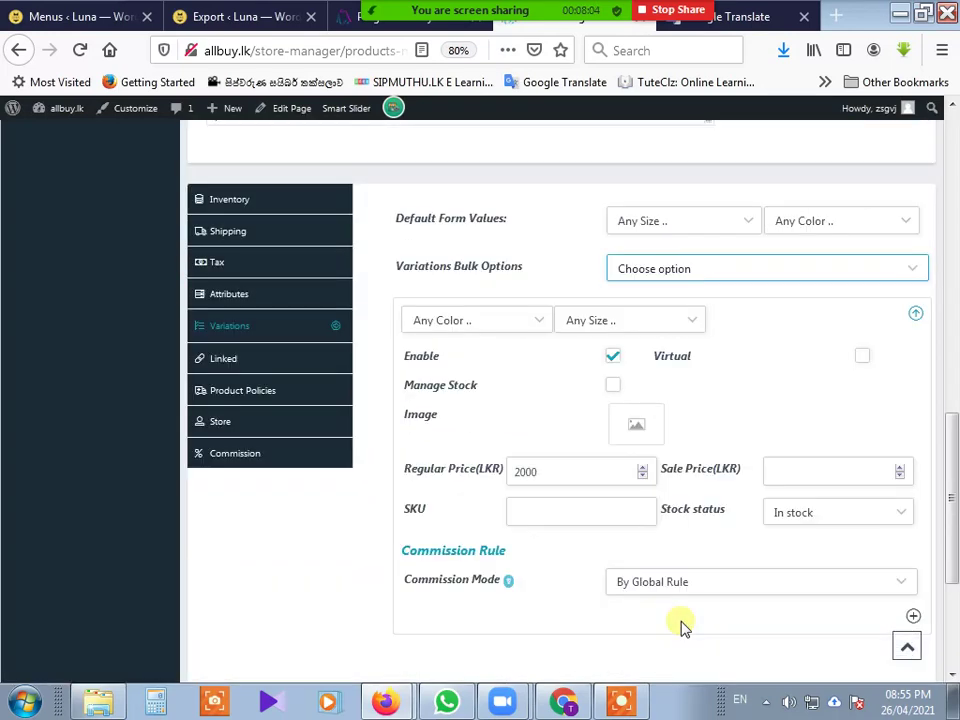
pyautogui.click(916, 316)
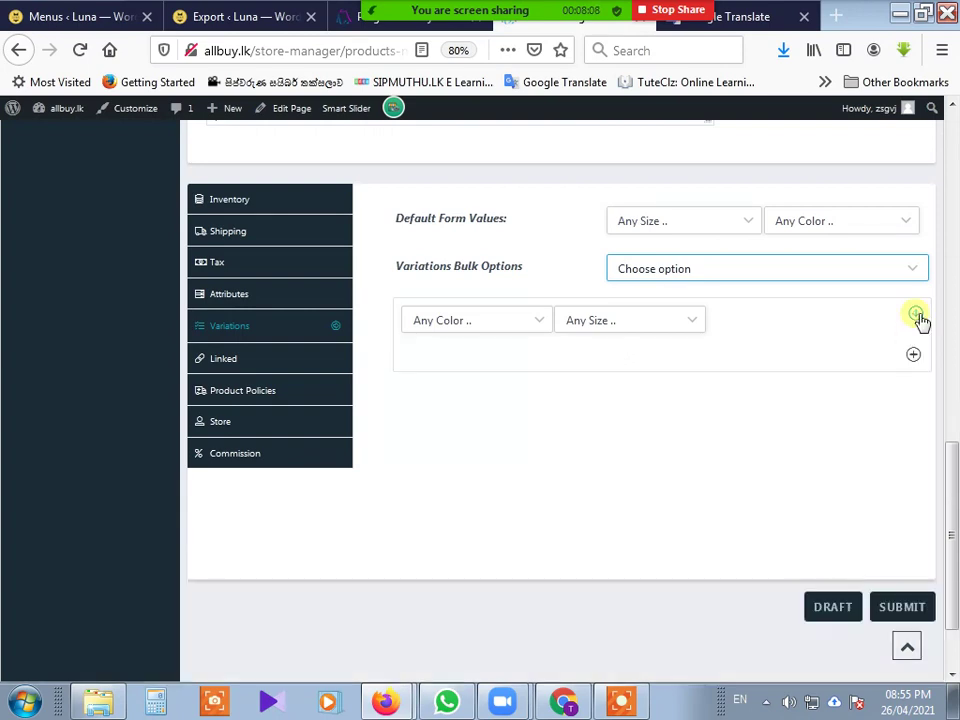
pyautogui.click(536, 324)
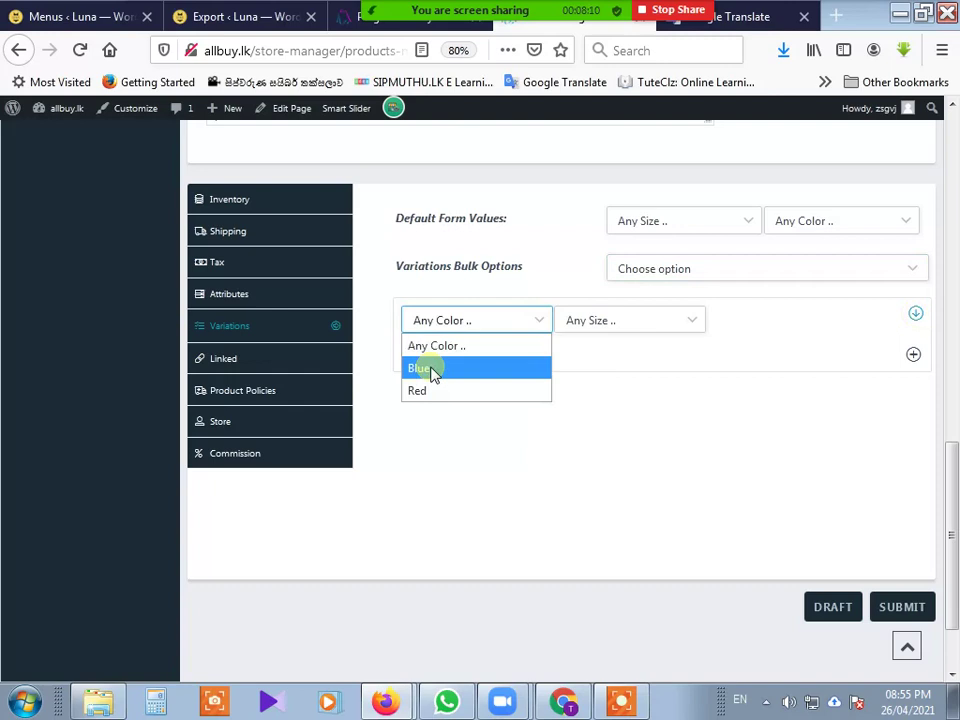
pyautogui.click(432, 370)
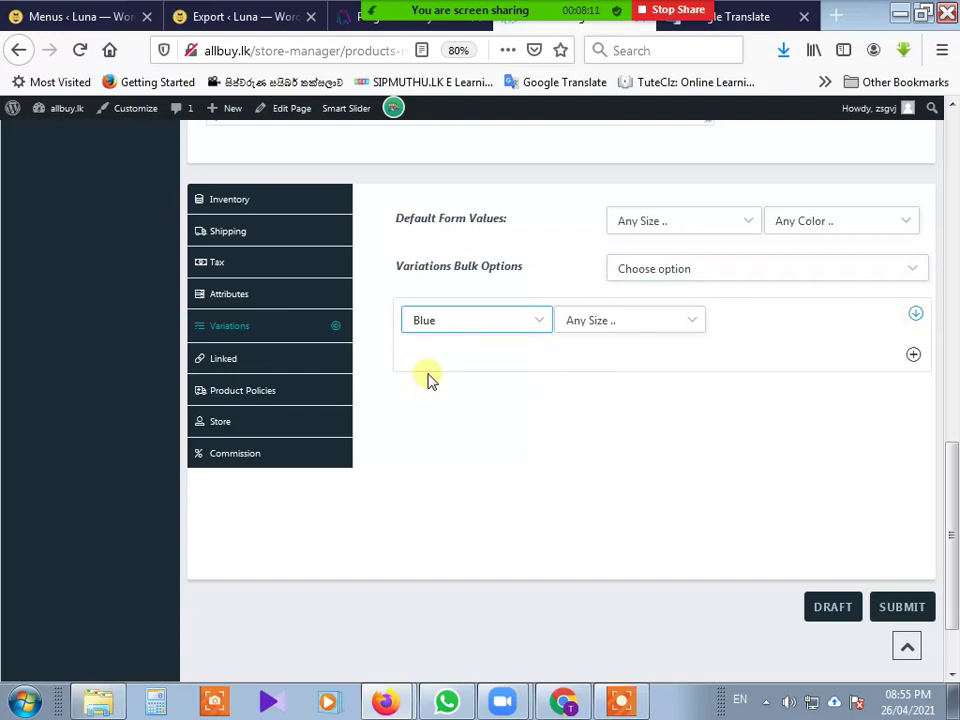
pyautogui.click(428, 368)
pyautogui.click(643, 322)
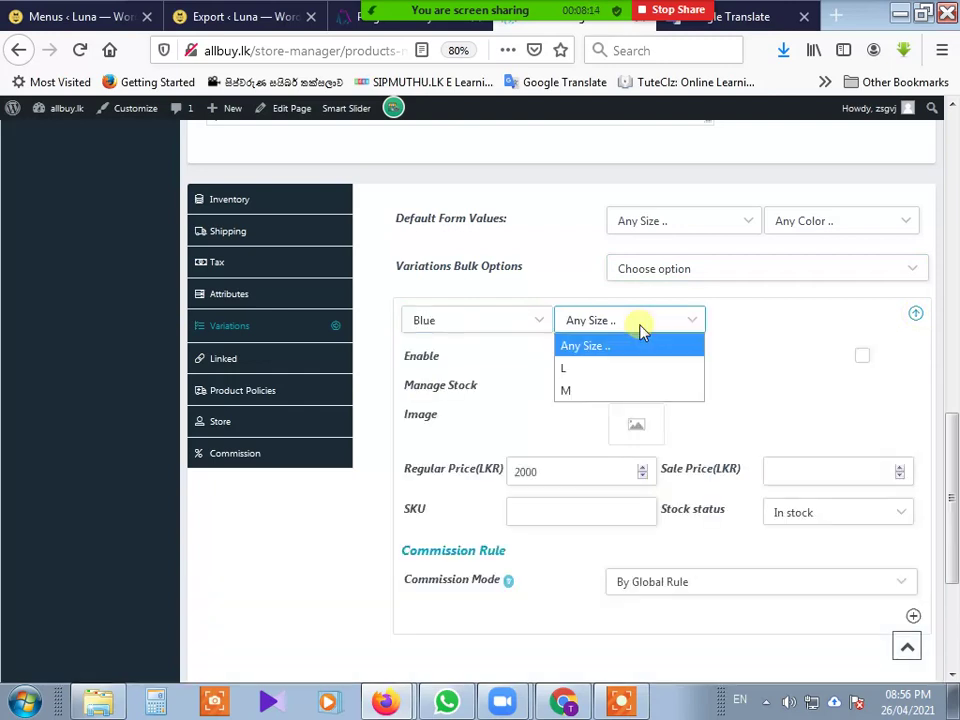
pyautogui.click(630, 368)
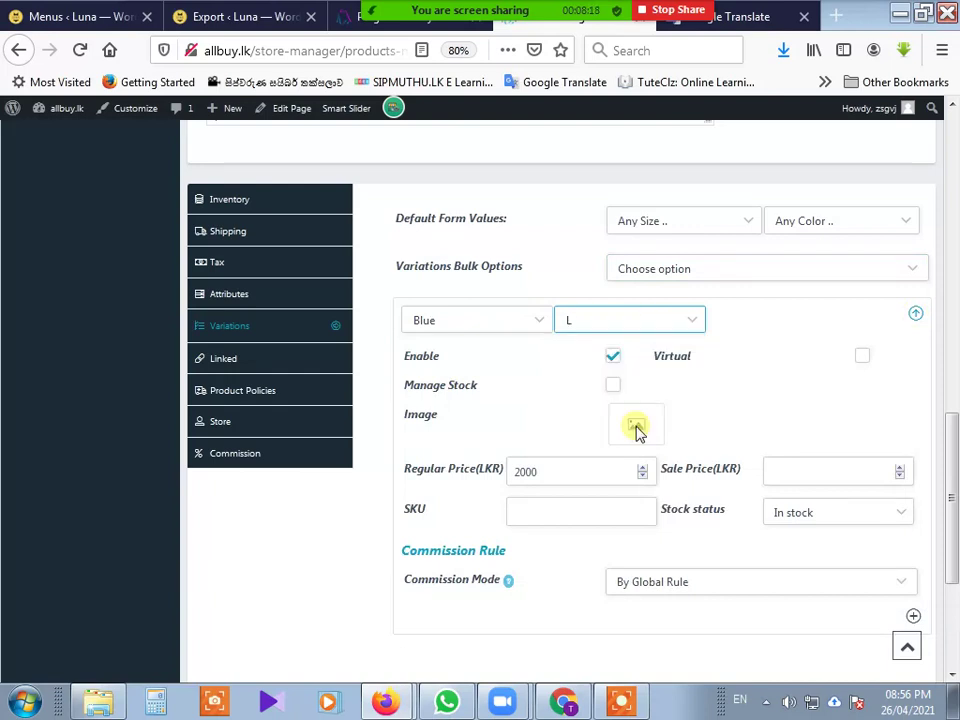
# Step: Assign the blue T-shirt photo FB_IMG_16185631977285735.jpg to the Blue L variation and set its sale price to 0.1
pyautogui.click(636, 426)
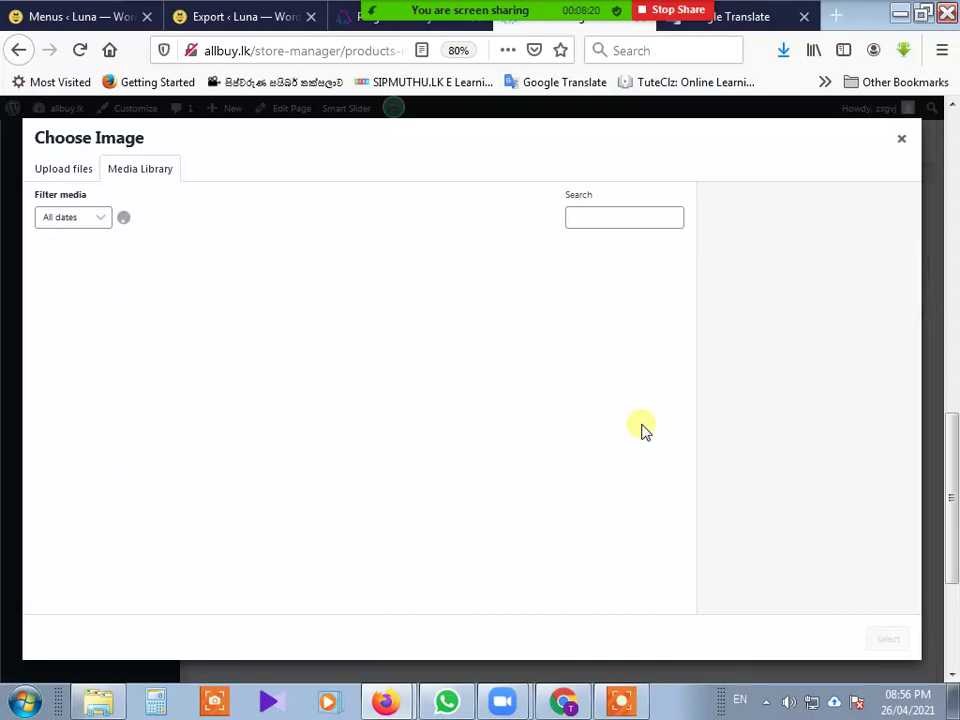
pyautogui.click(270, 290)
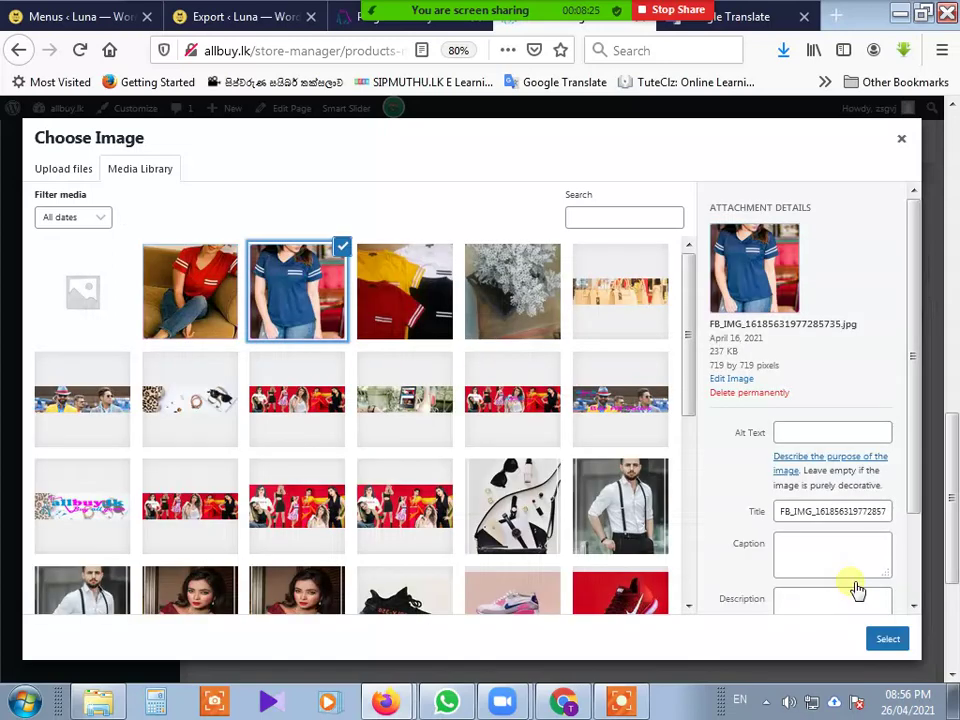
pyautogui.click(887, 640)
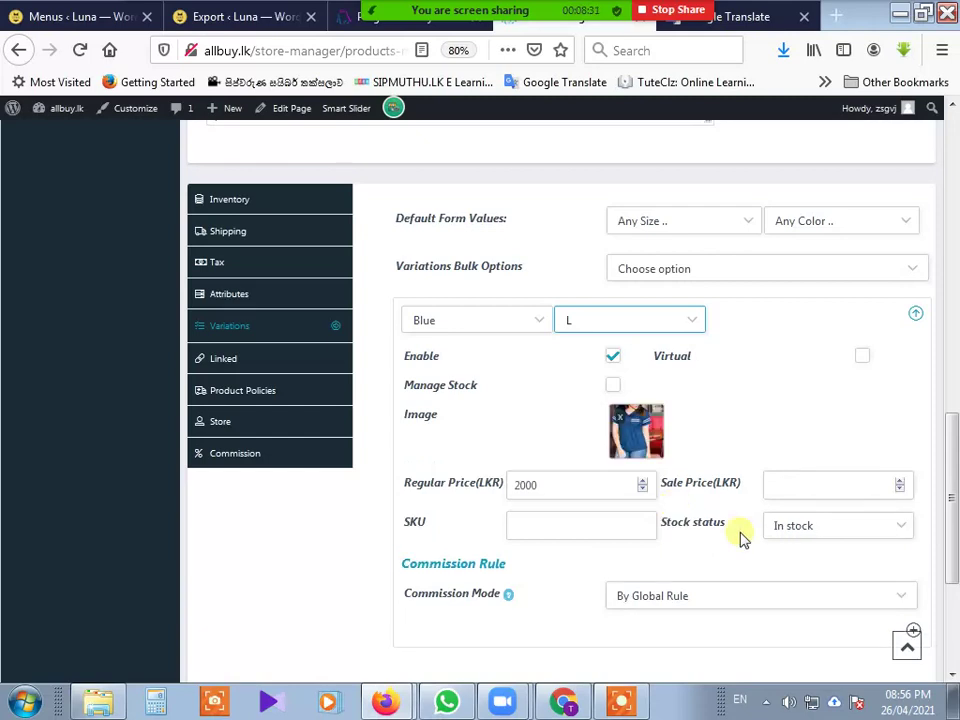
pyautogui.click(786, 484)
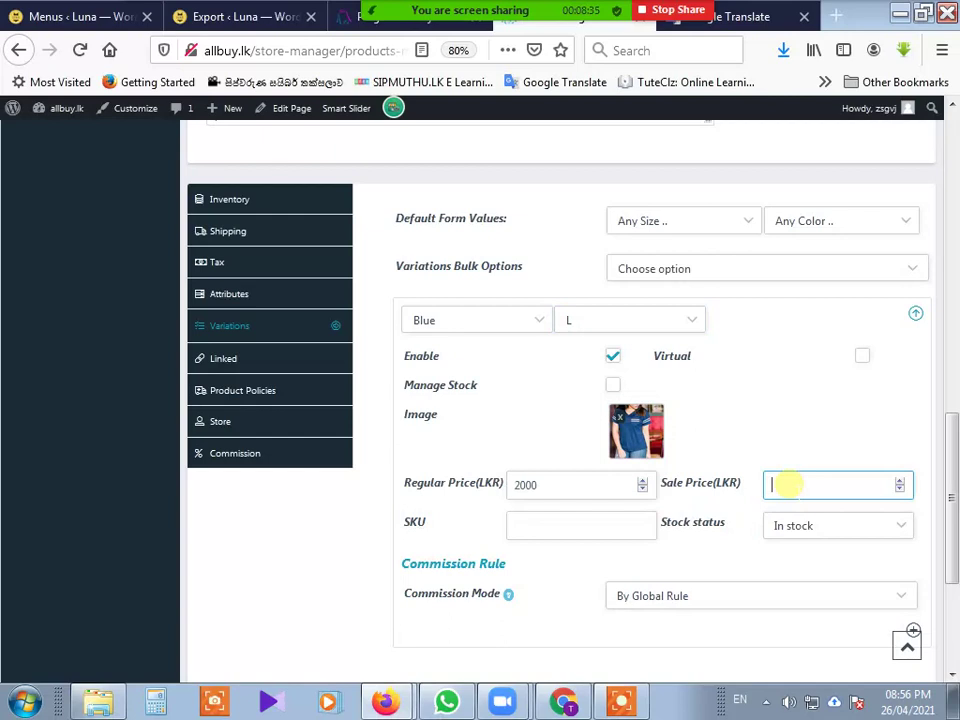
pyautogui.write('0.1')
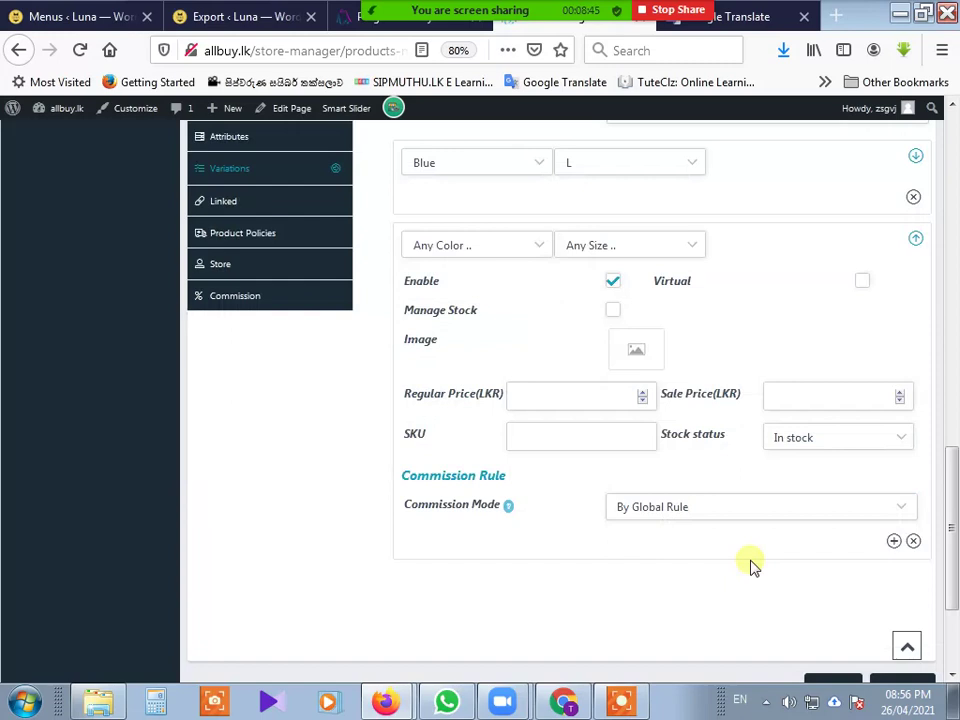
# Step: Add another variation below the existing ones and set its color to Blue and its size to M
pyautogui.scroll(-3, 754, 566)
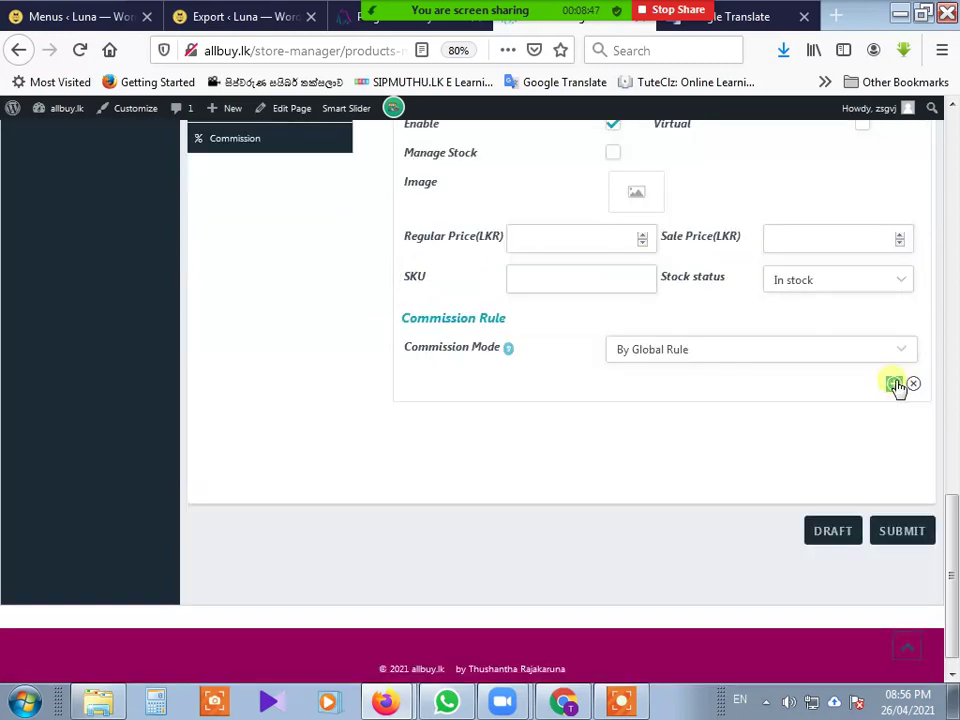
pyautogui.scroll(4, 630, 448)
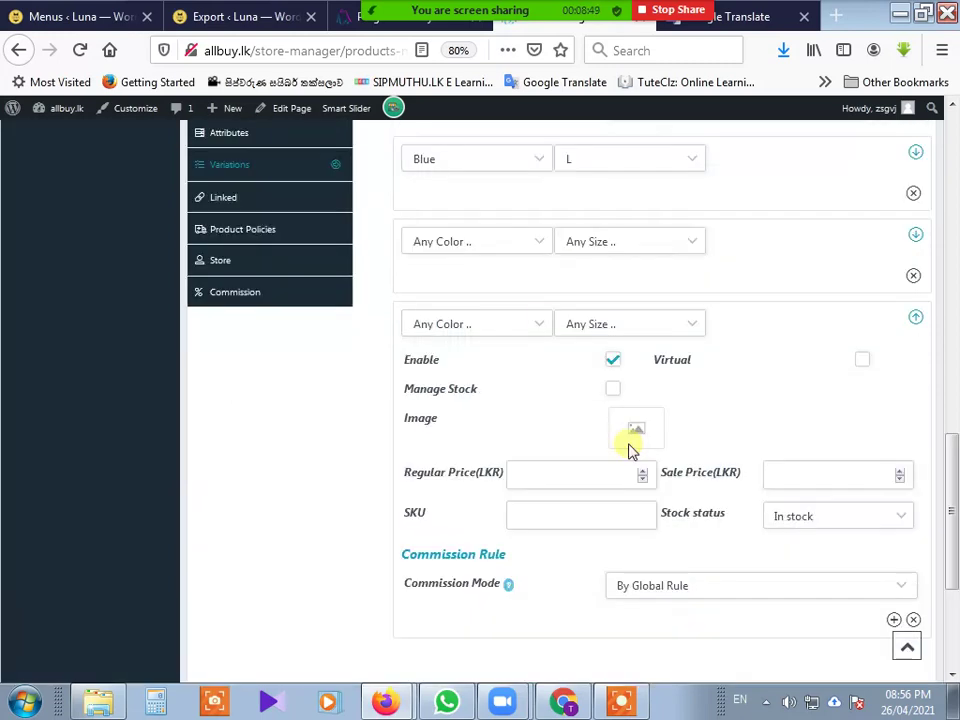
pyautogui.click(540, 325)
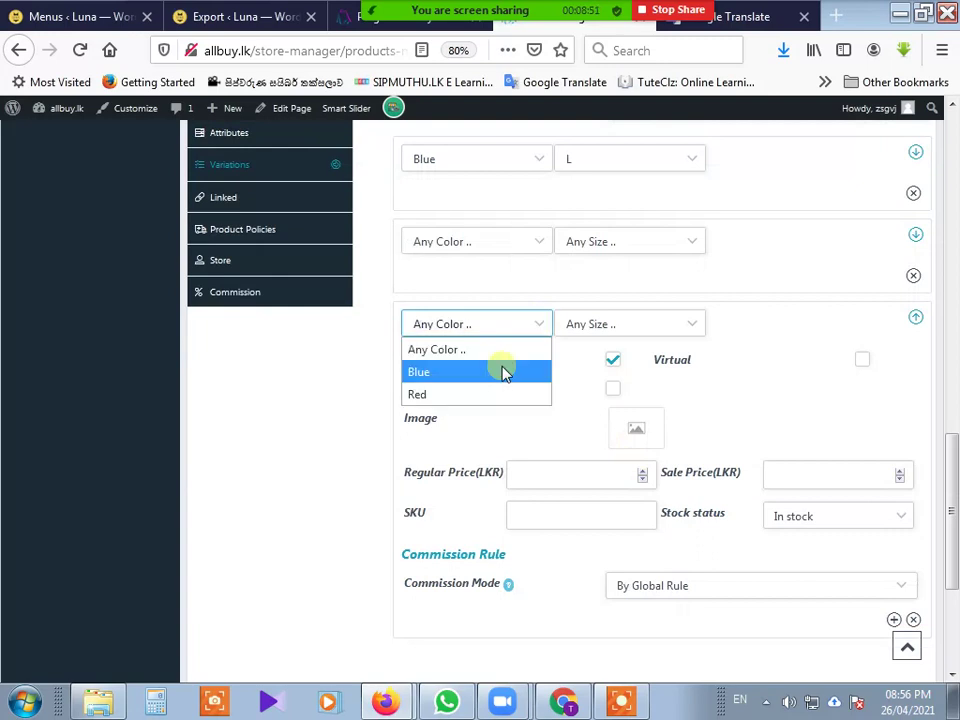
pyautogui.click(505, 372)
pyautogui.click(595, 325)
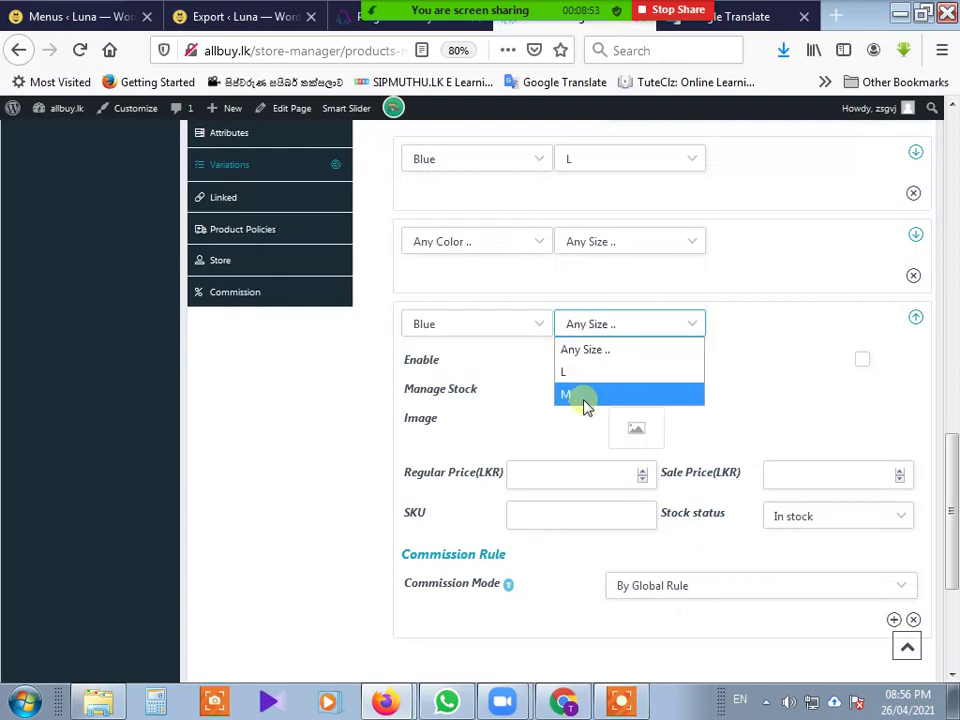
pyautogui.click(587, 396)
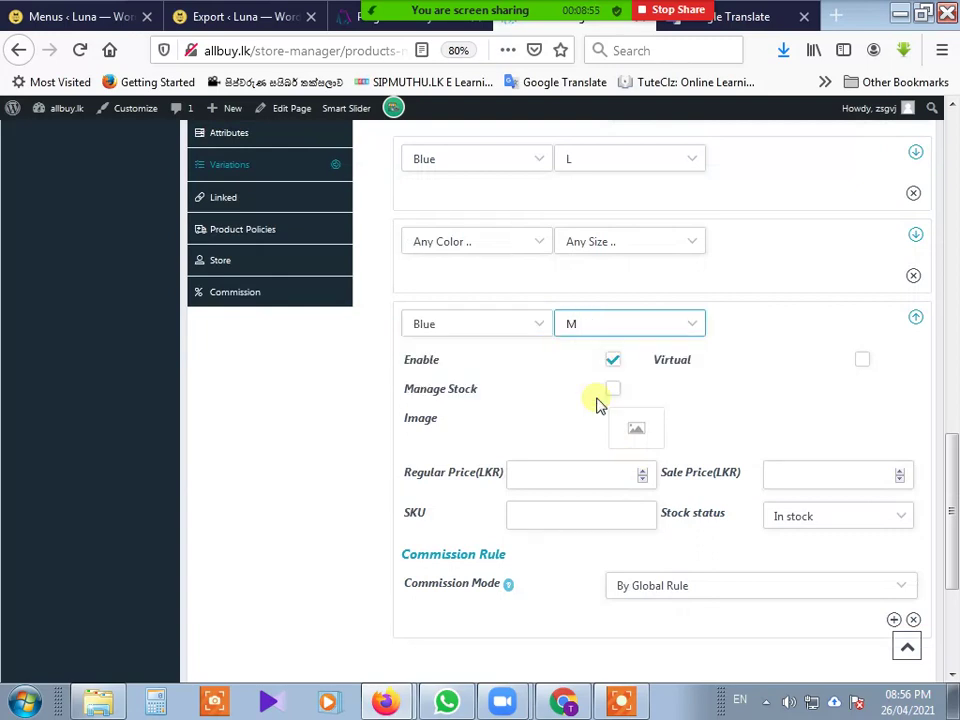
# Step: Choose the blue T-shirt photo FB_IMG_16185631977285735.jpg from the media library as the Blue M variation's image
pyautogui.click(638, 429)
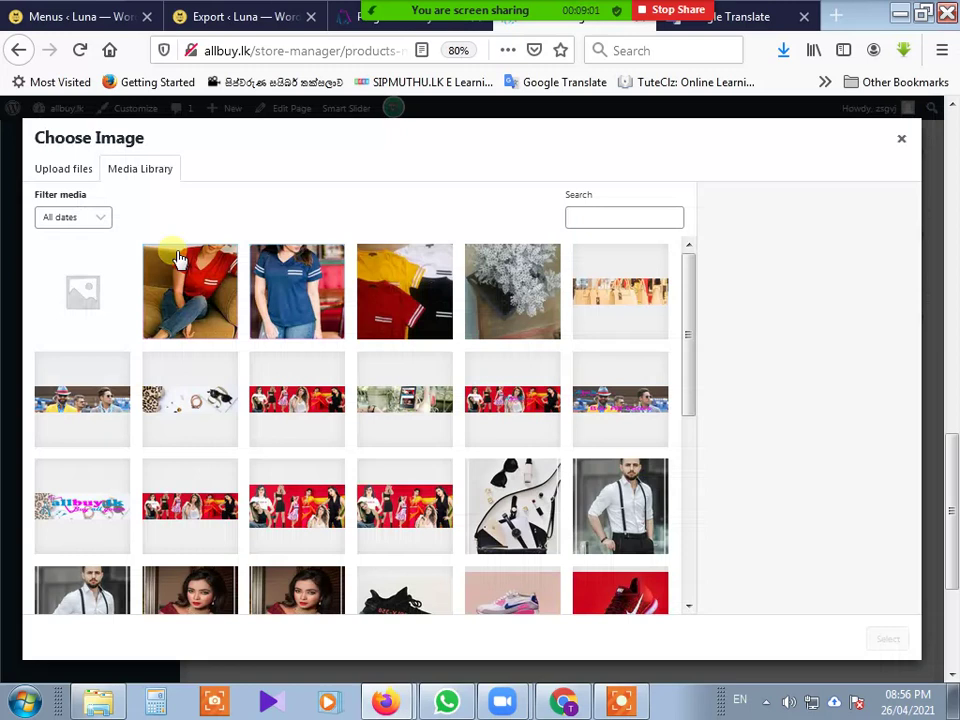
pyautogui.click(297, 300)
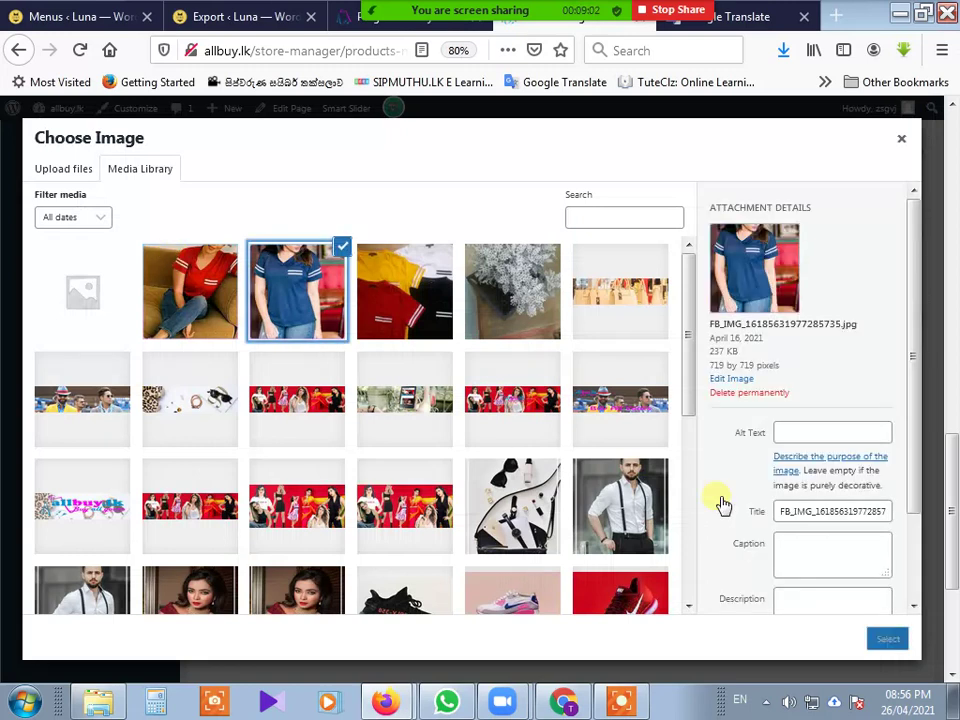